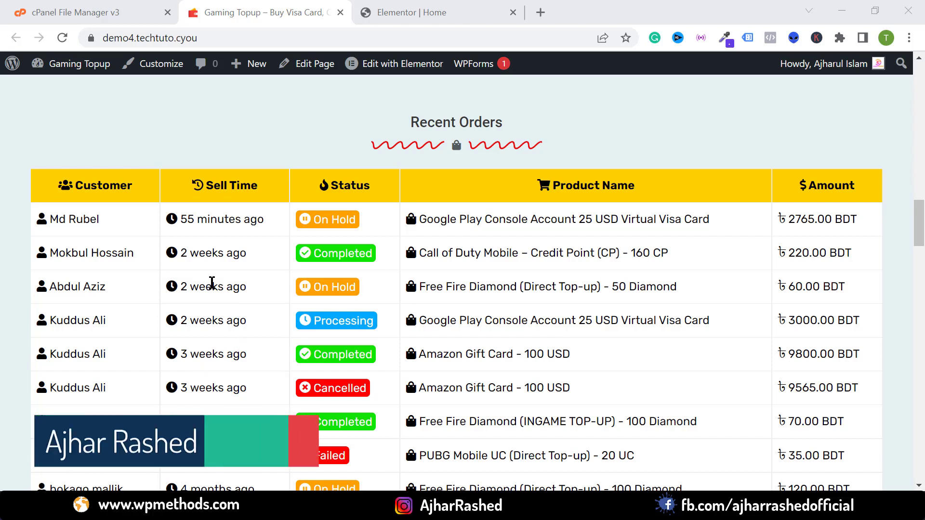
Scroll up and down through the live home page.
scroll(212, 283, down, 6)
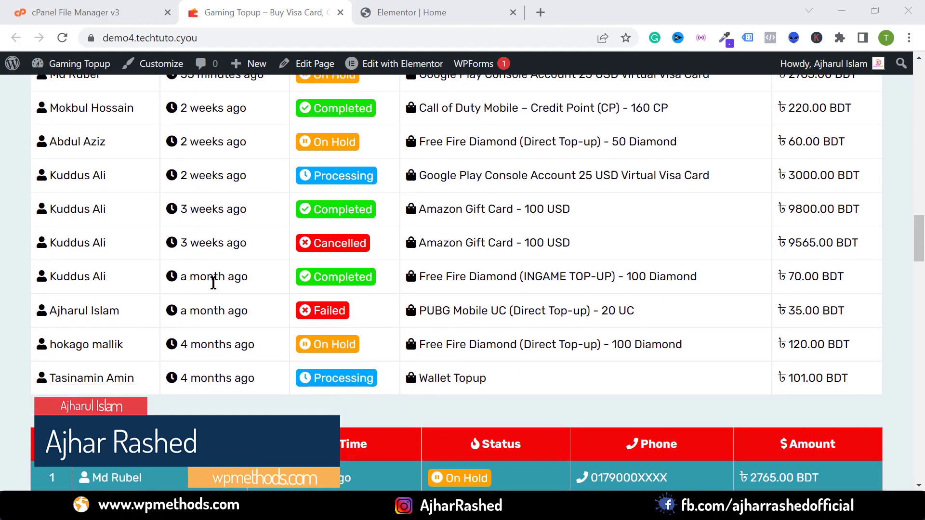
scroll(320, 315, down, 3)
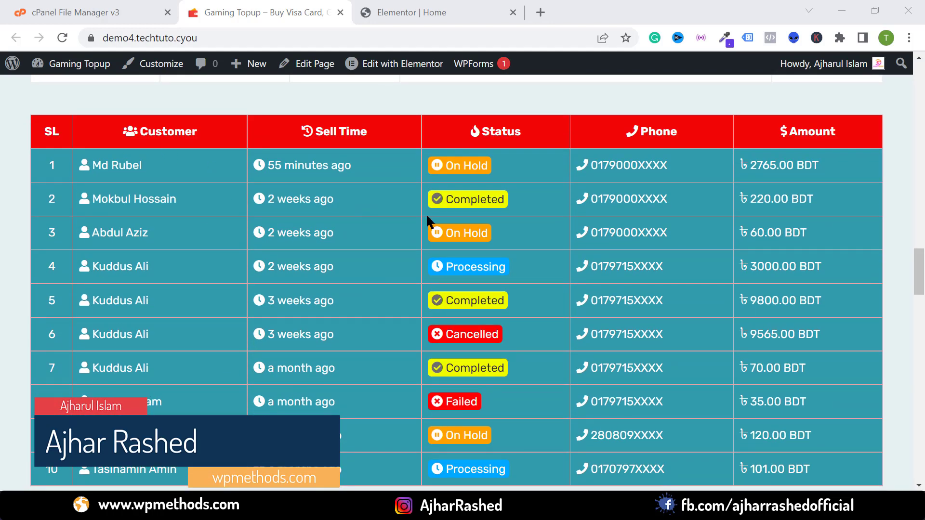
scroll(689, 189, up, 1)
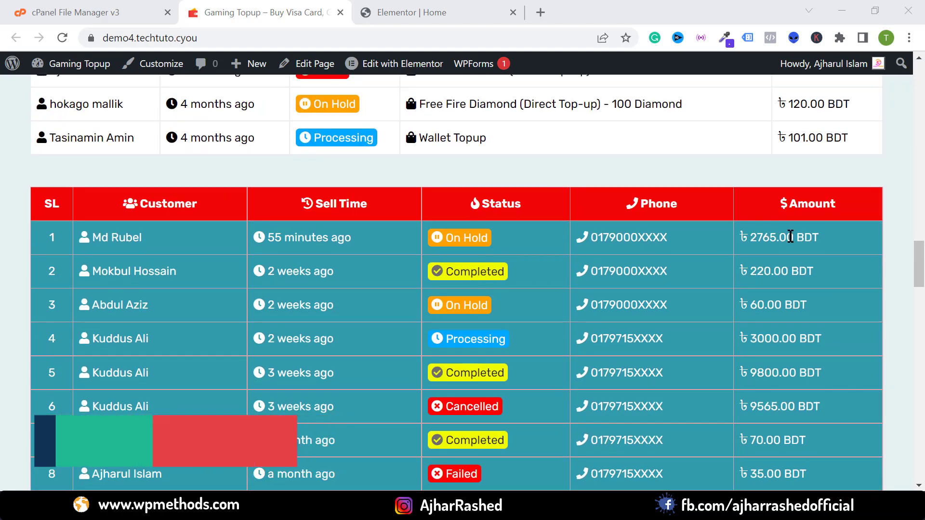
scroll(791, 237, down, 1)
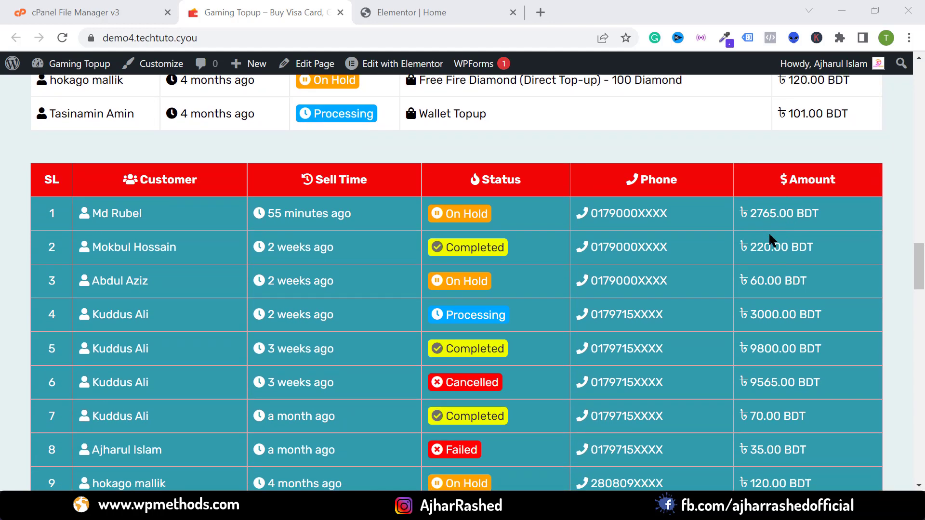
scroll(301, 187, down, 1)
scroll(116, 342, down, 7)
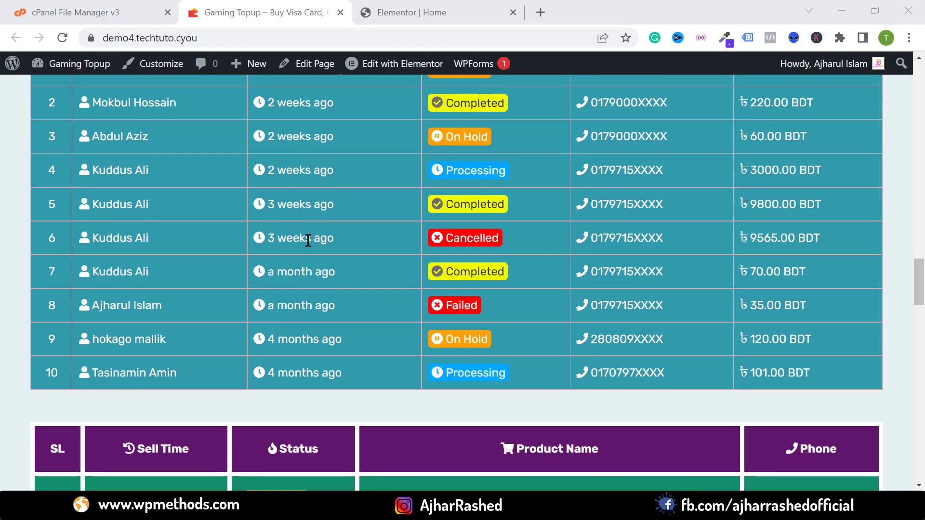
scroll(443, 270, down, 3)
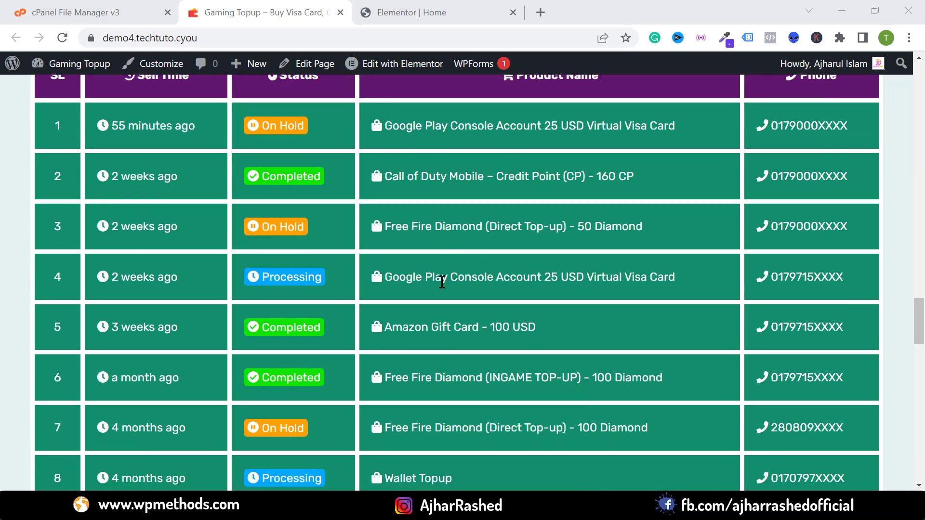
scroll(381, 340, up, 4)
scroll(379, 334, up, 6)
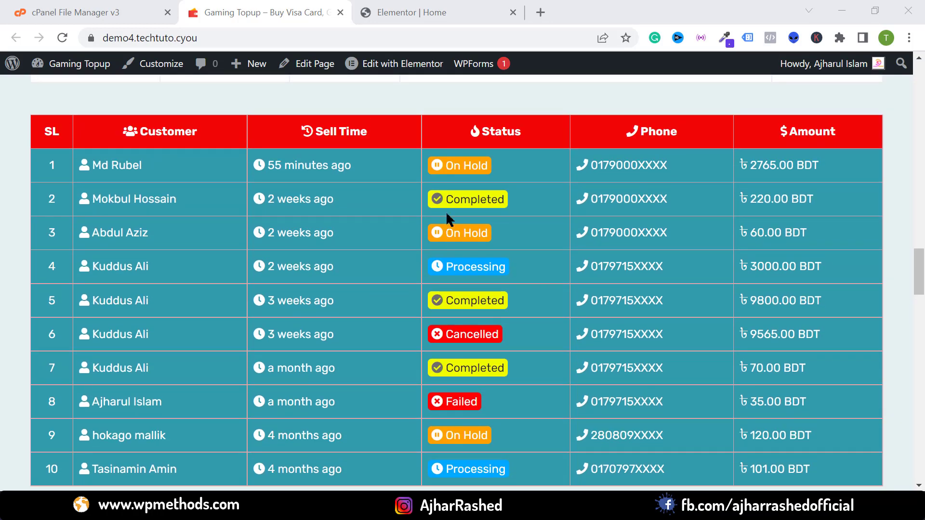
scroll(432, 201, up, 7)
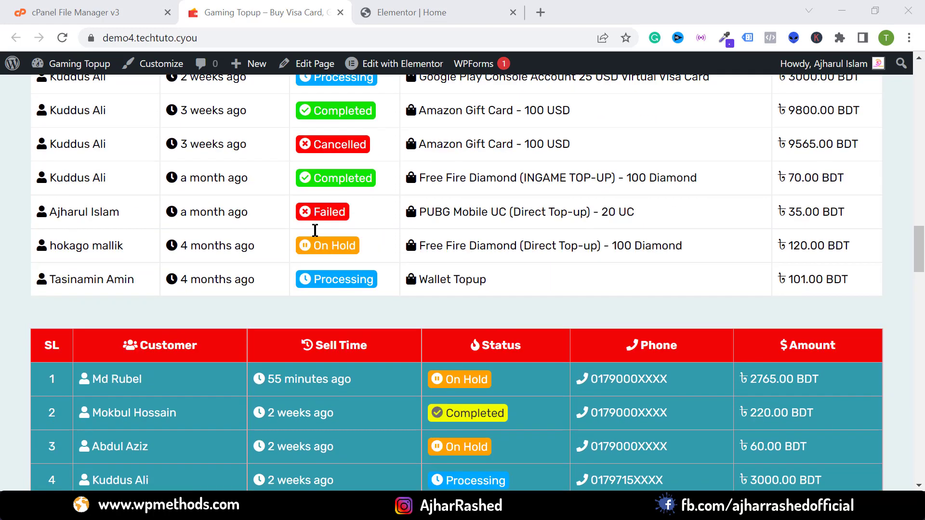
scroll(385, 217, up, 4)
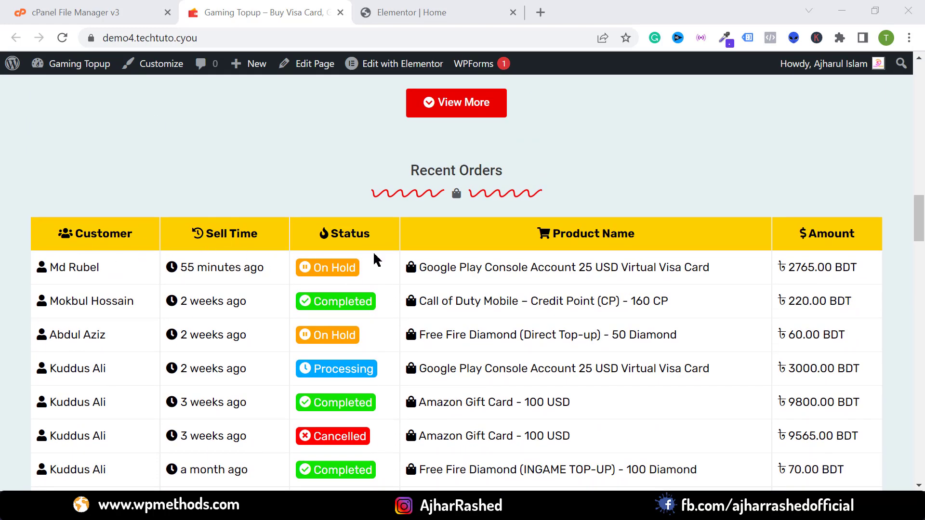
scroll(377, 260, down, 3)
scroll(351, 295, up, 1)
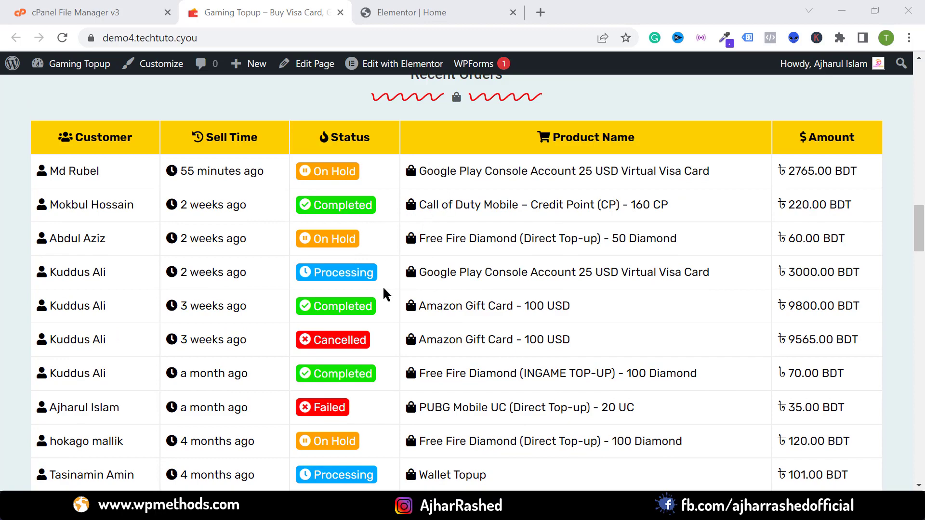
scroll(385, 295, up, 9)
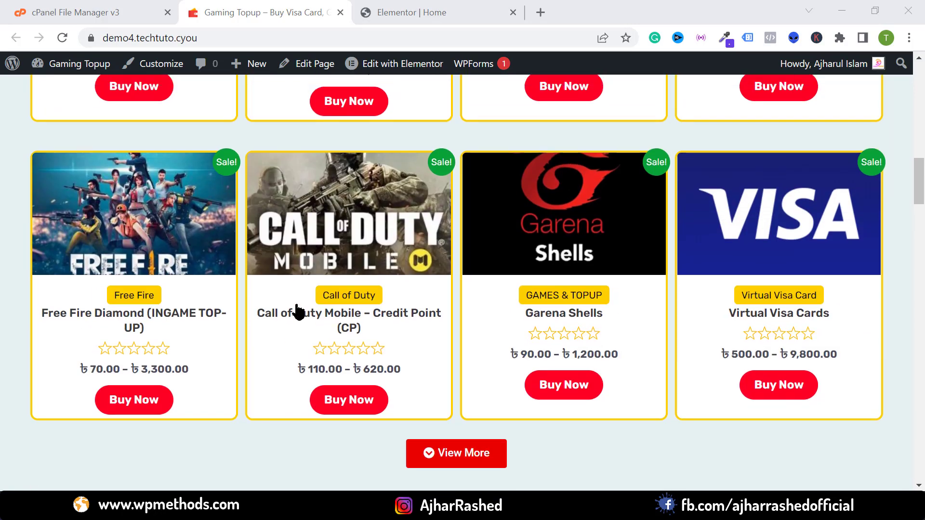
scroll(298, 311, up, 16)
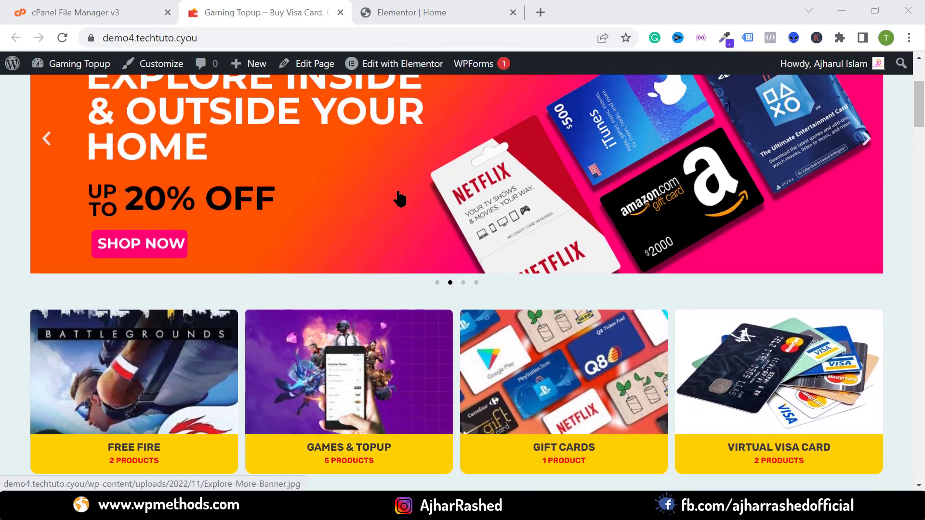
scroll(400, 198, down, 20)
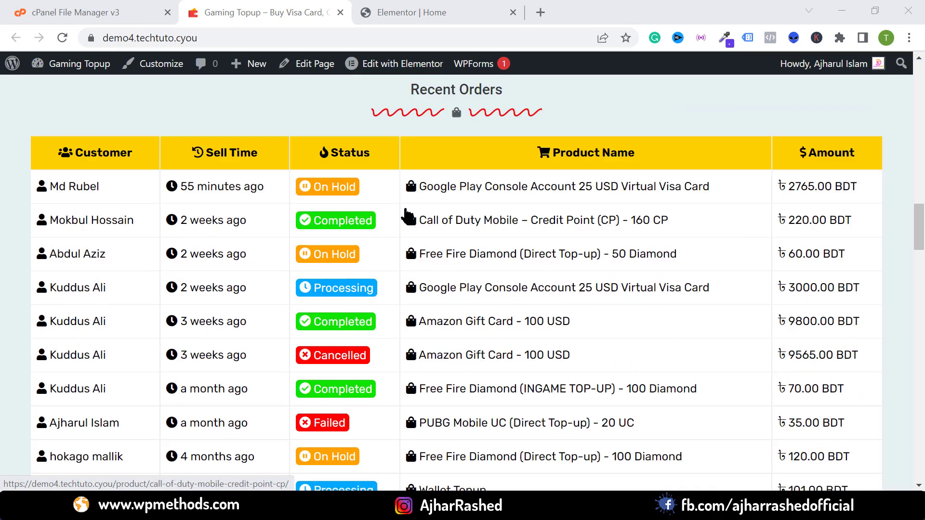
scroll(408, 217, down, 5)
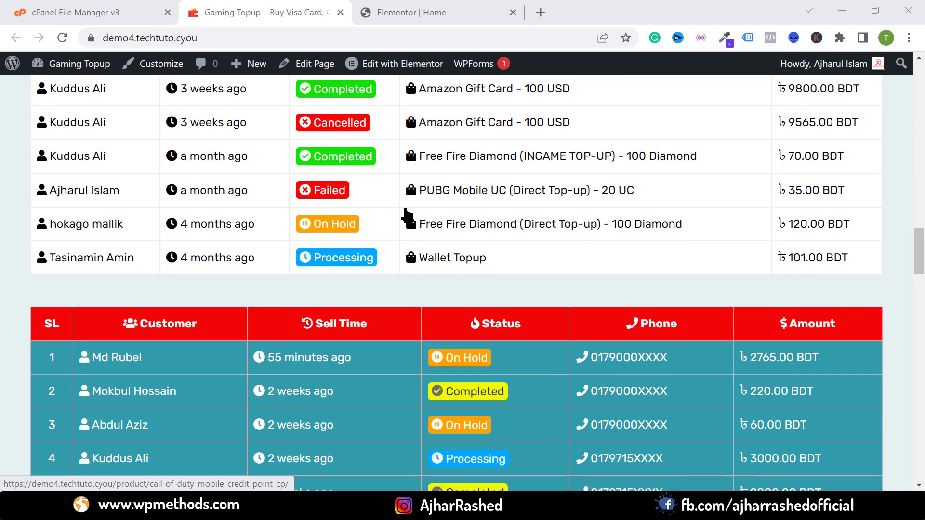
scroll(406, 212, down, 9)
Switch to the admin Dashboard and bring up the Settings submenu in the sidebar.
key(ctrl+Tab)
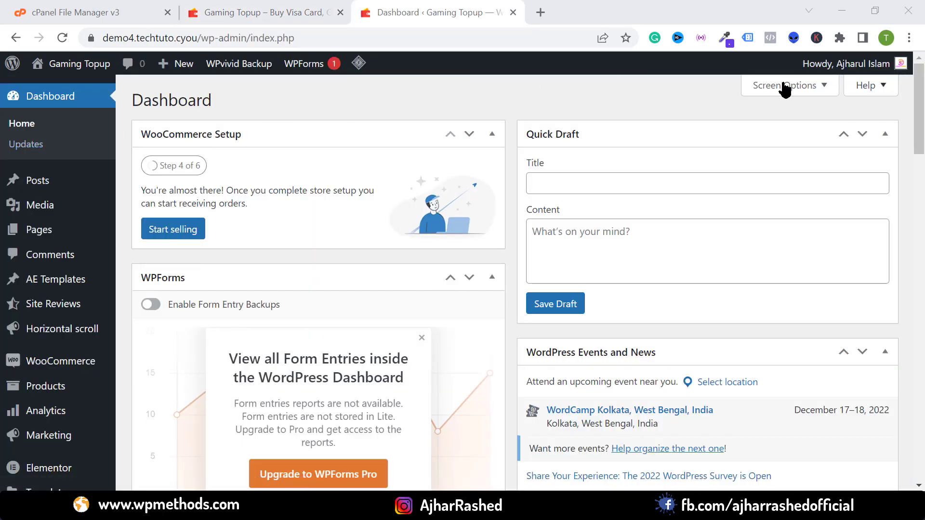
scroll(110, 366, down, 4)
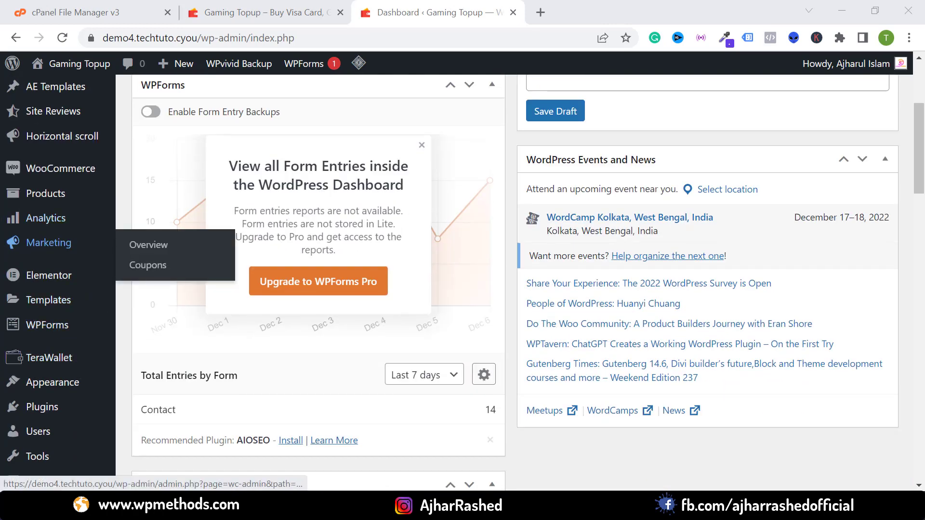
mouse_move(44, 178)
scroll(49, 185, down, 2)
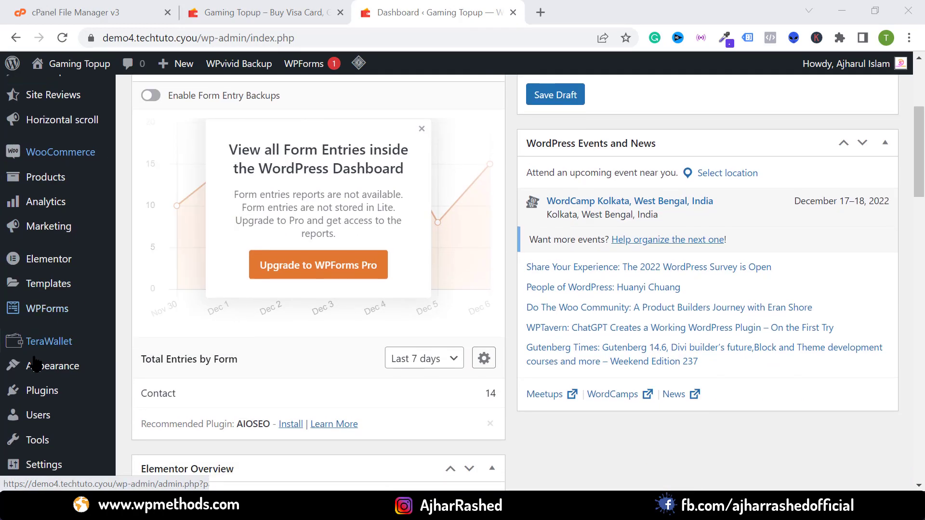
mouse_move(51, 207)
scroll(106, 212, down, 4)
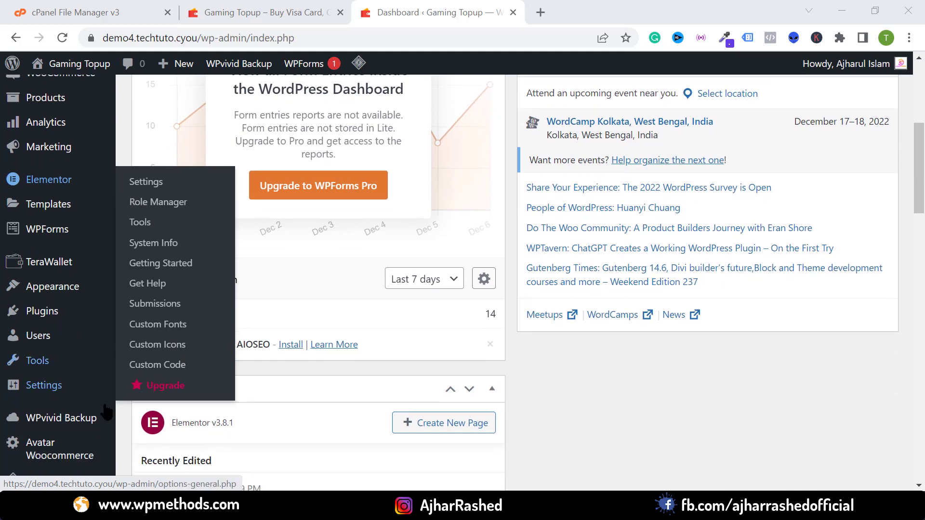
mouse_move(41, 356)
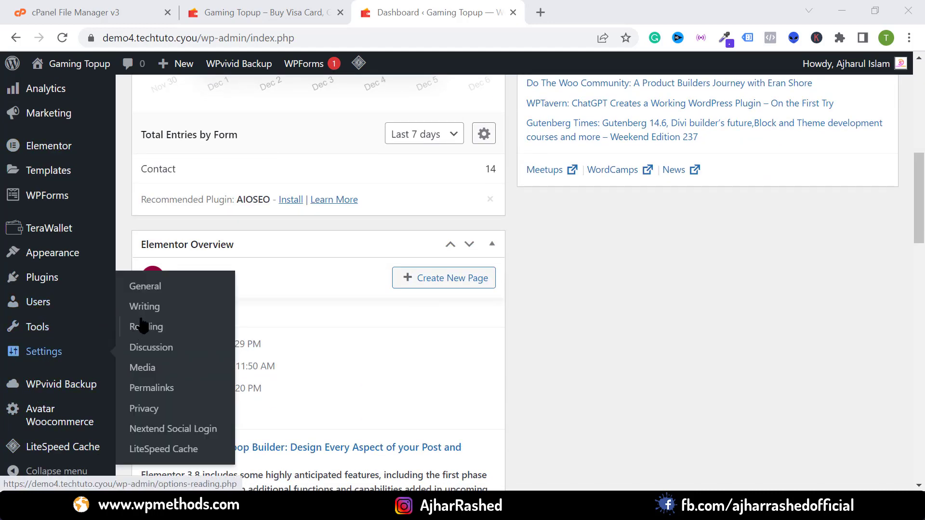
In General Settings, check the timezone list and keep Dhaka selected.
click(153, 285)
scroll(386, 226, down, 4)
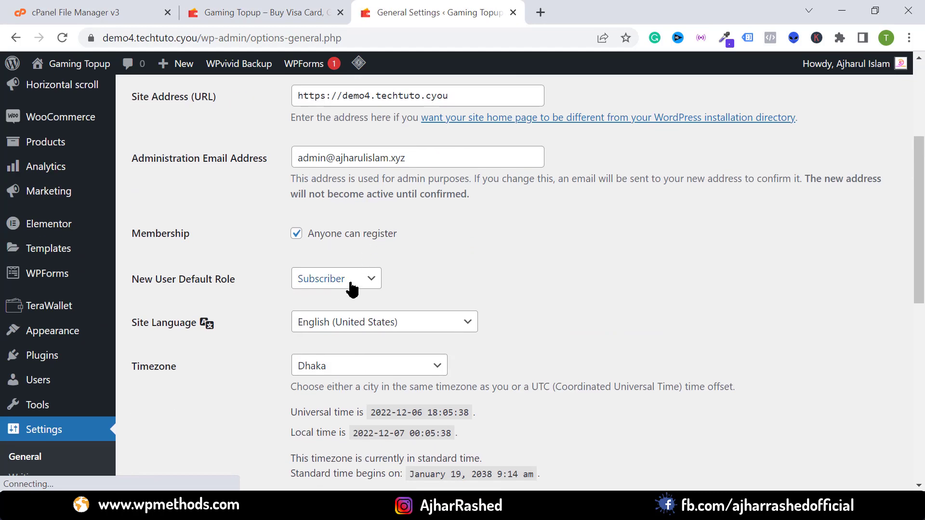
scroll(345, 241, up, 1)
scroll(309, 284, down, 2)
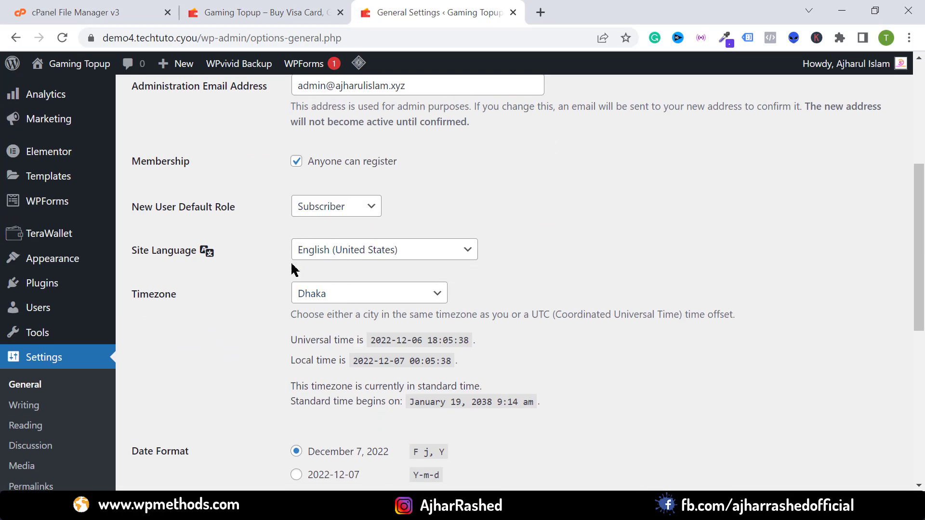
click(340, 304)
scroll(333, 226, down, 5)
scroll(330, 188, up, 1)
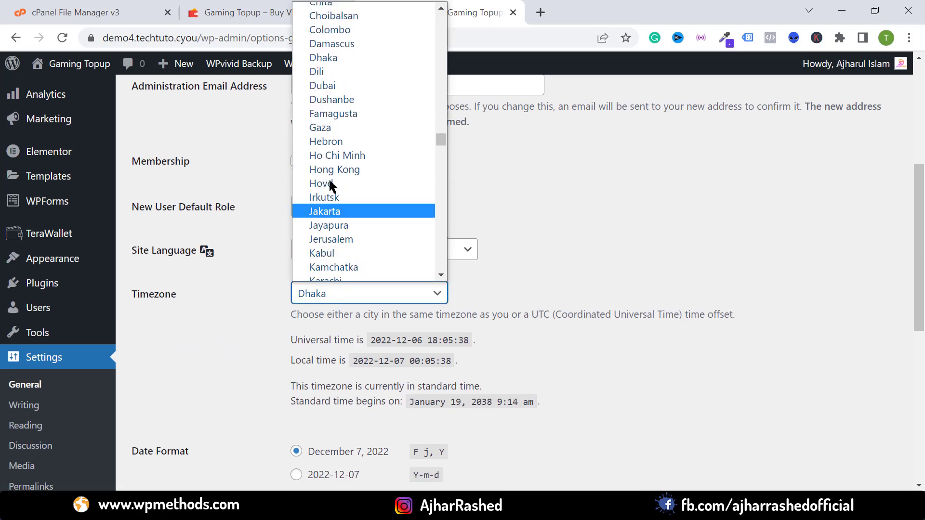
click(262, 283)
scroll(283, 247, down, 1)
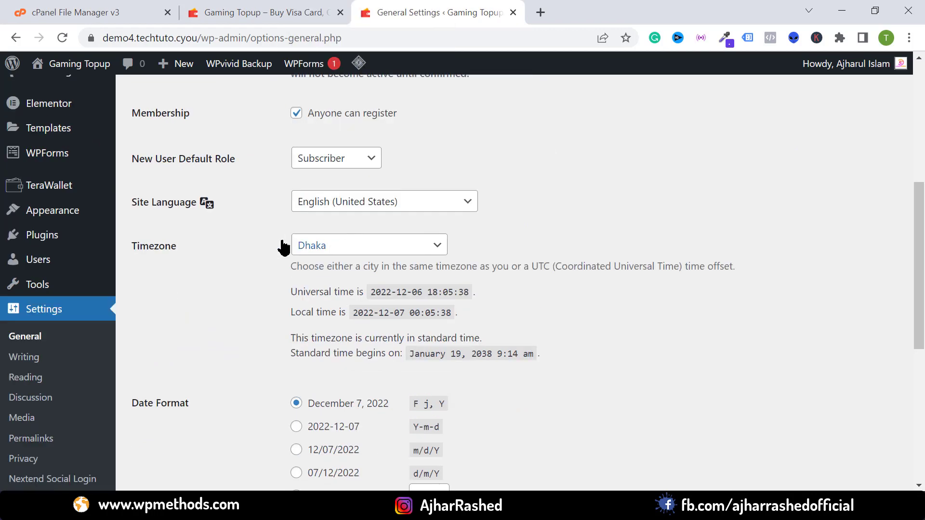
Check the table on the live home page, then save the General Settings.
click(292, 11)
scroll(339, 289, down, 2)
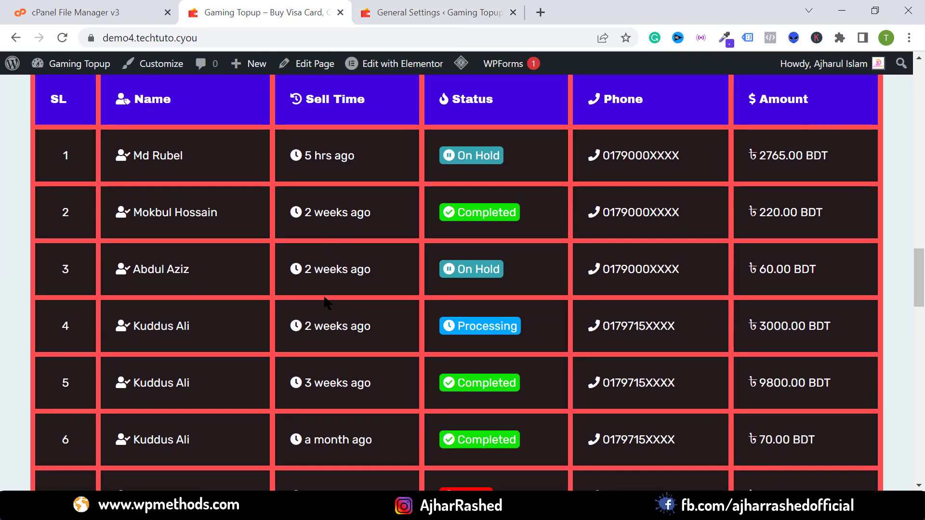
scroll(338, 356, up, 4)
scroll(337, 357, down, 1)
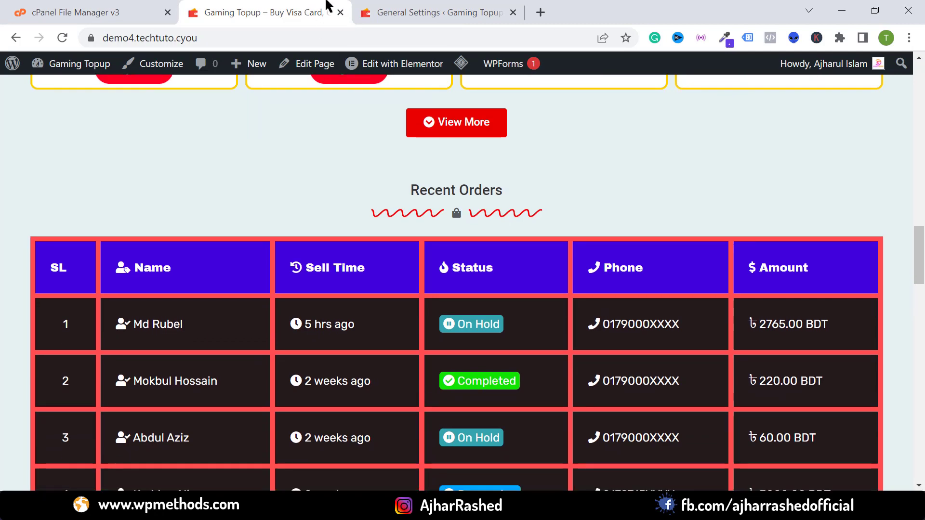
click(436, 12)
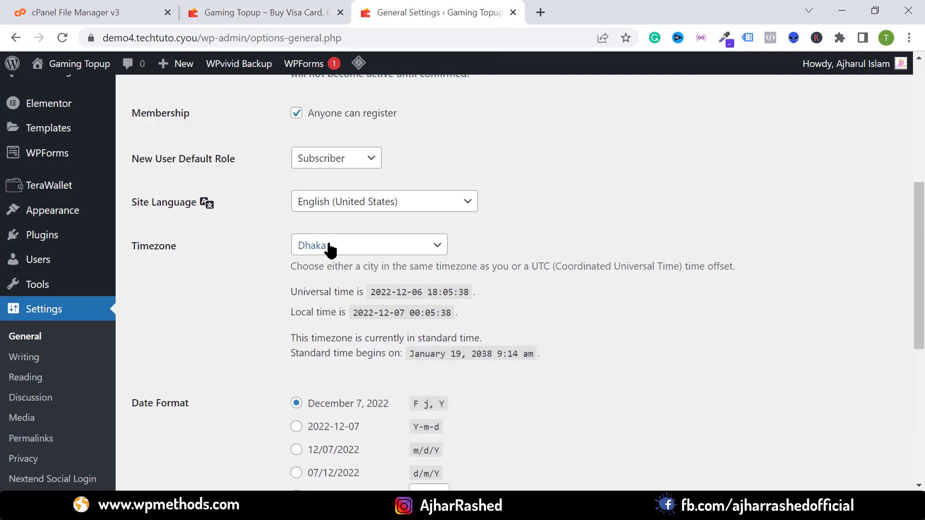
scroll(330, 249, down, 6)
click(176, 429)
Go to the Add Plugins page, close the storefront tab and open a blank tab.
scroll(289, 347, up, 1)
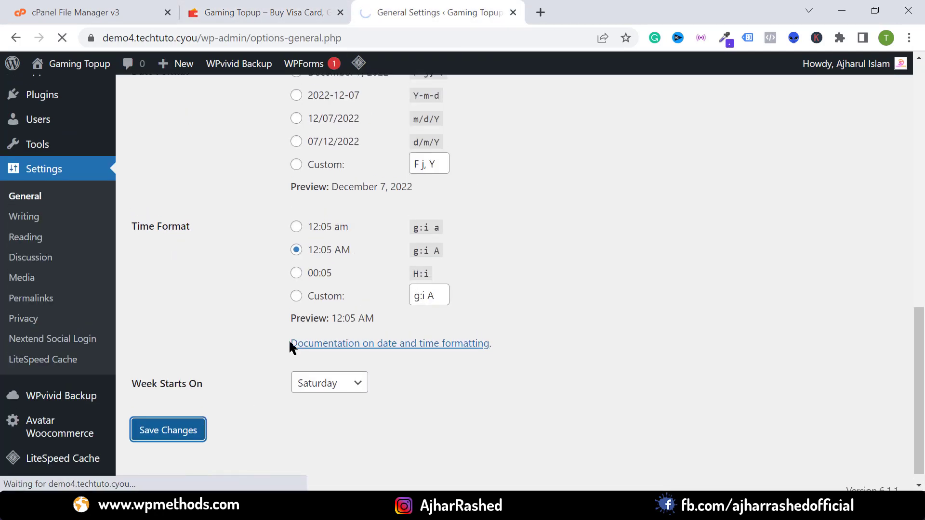
scroll(294, 337, up, 7)
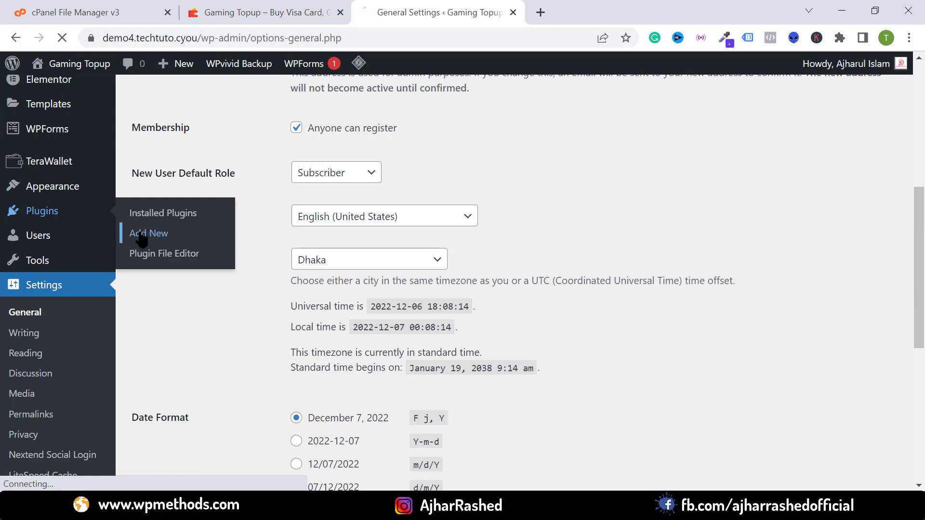
click(161, 237)
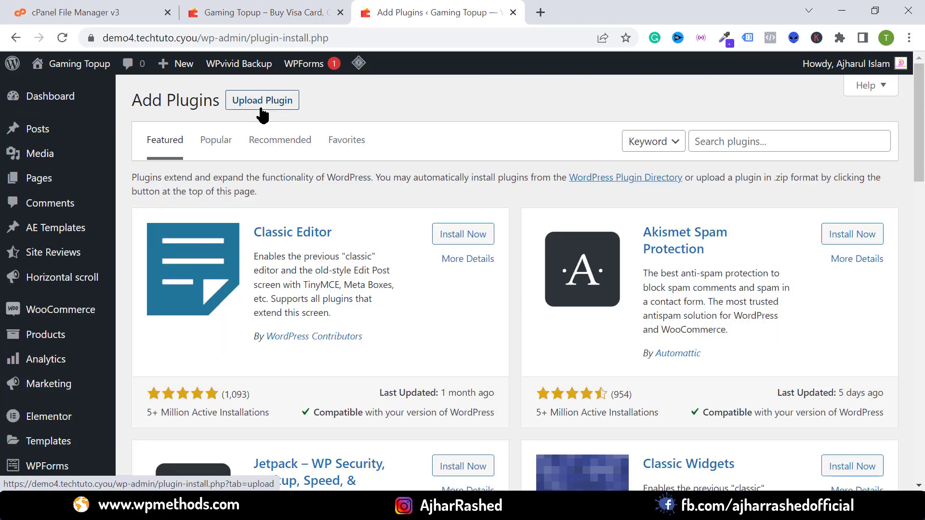
click(340, 13)
click(371, 12)
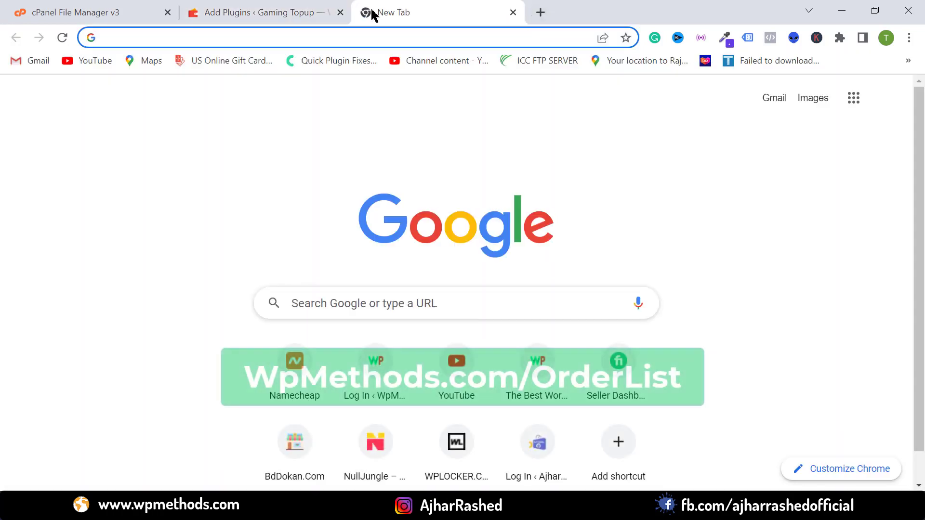
Load wpmethods.com/orderlist and scroll to the Order List Table widget download.
text(wpmethods.com/)
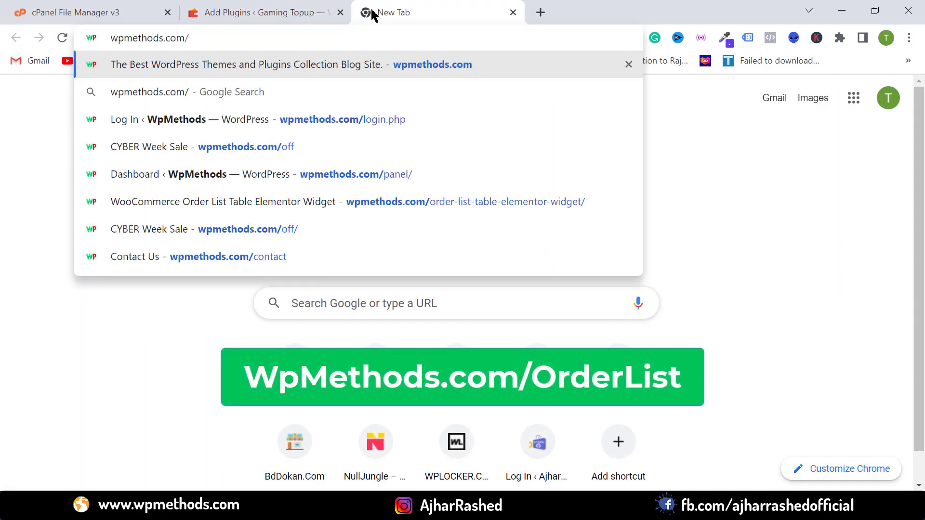
text(order)
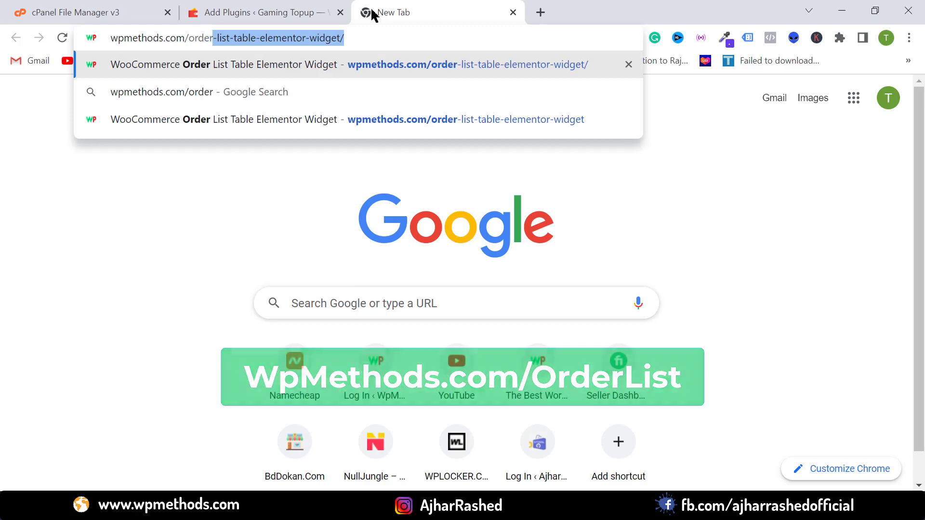
text(list)
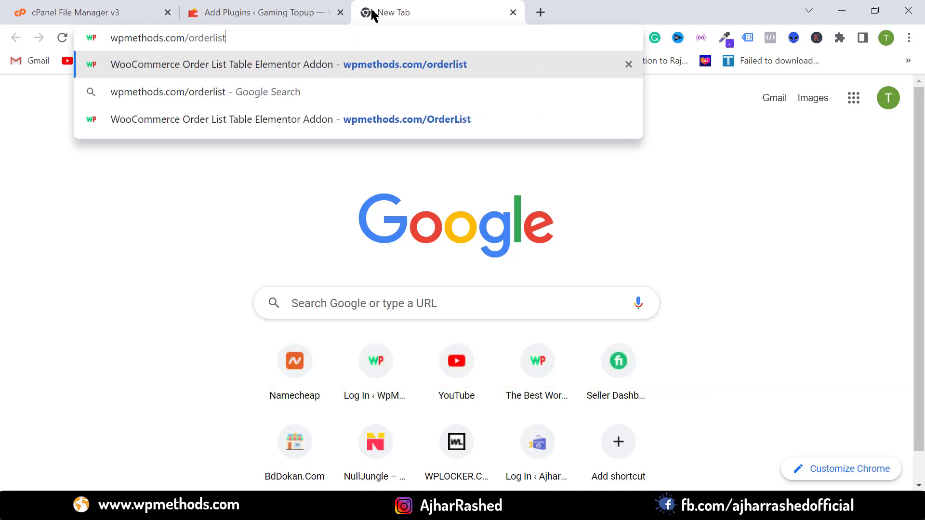
key(Return)
scroll(210, 260, down, 2)
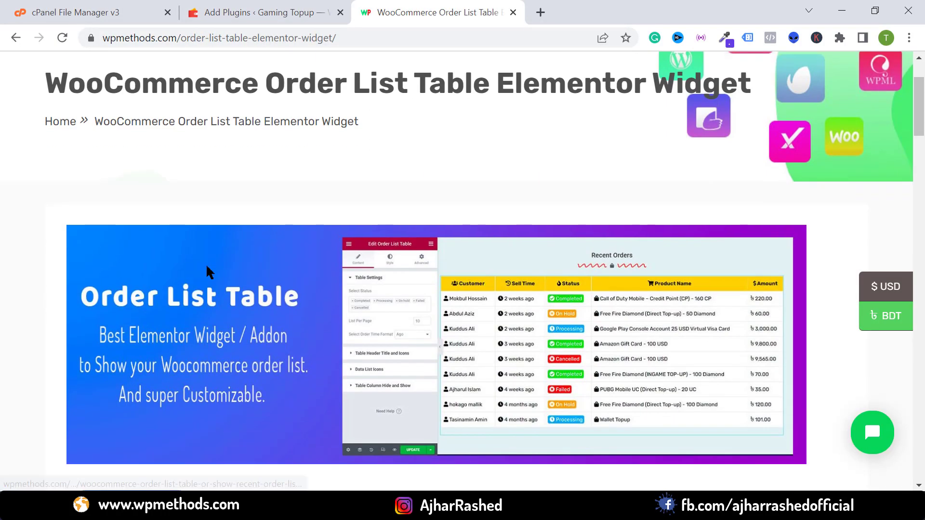
scroll(208, 272, down, 3)
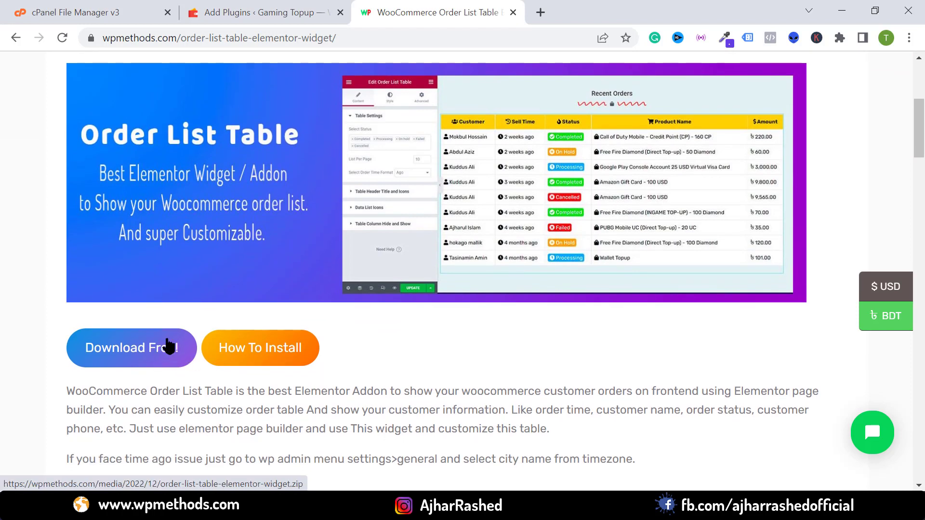
scroll(308, 225, down, 1)
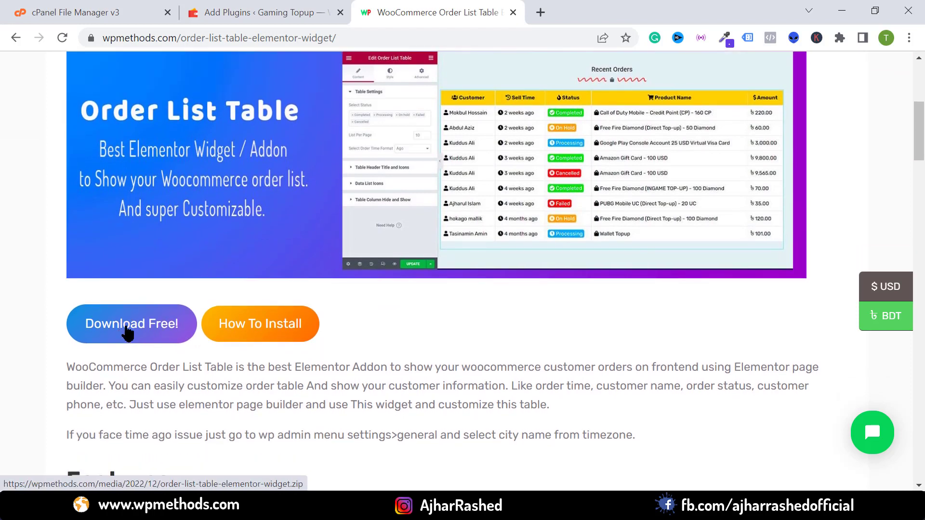
Download order-list-table-elementor-widget.zip, show it in its folder, and return to Add Plugins.
click(146, 332)
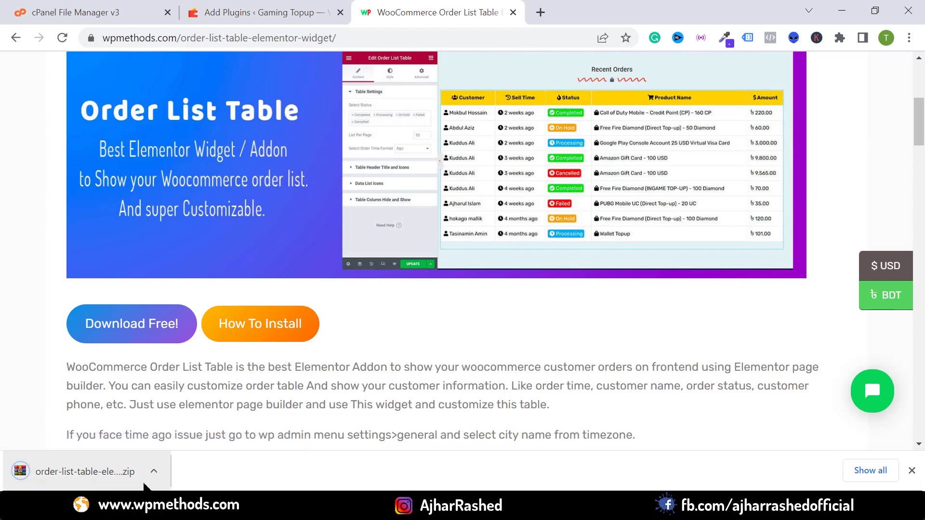
click(153, 471)
click(154, 421)
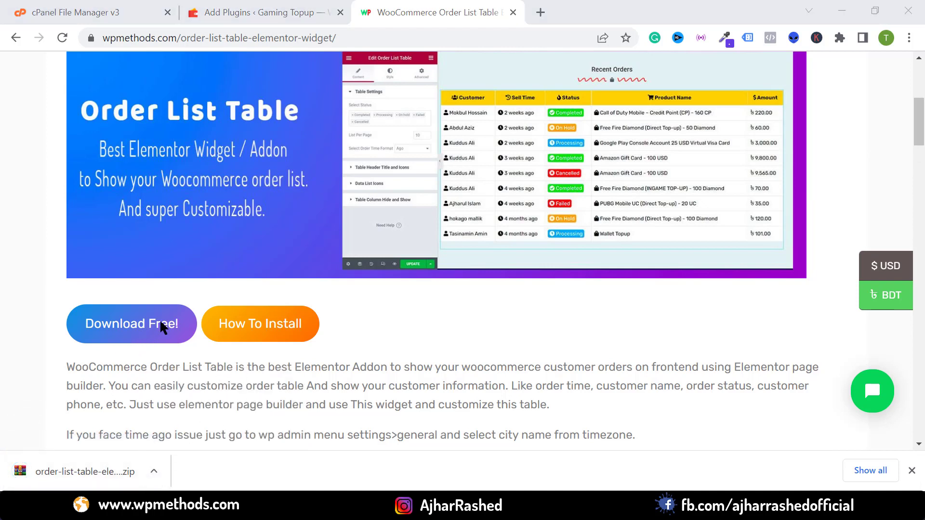
click(56, 195)
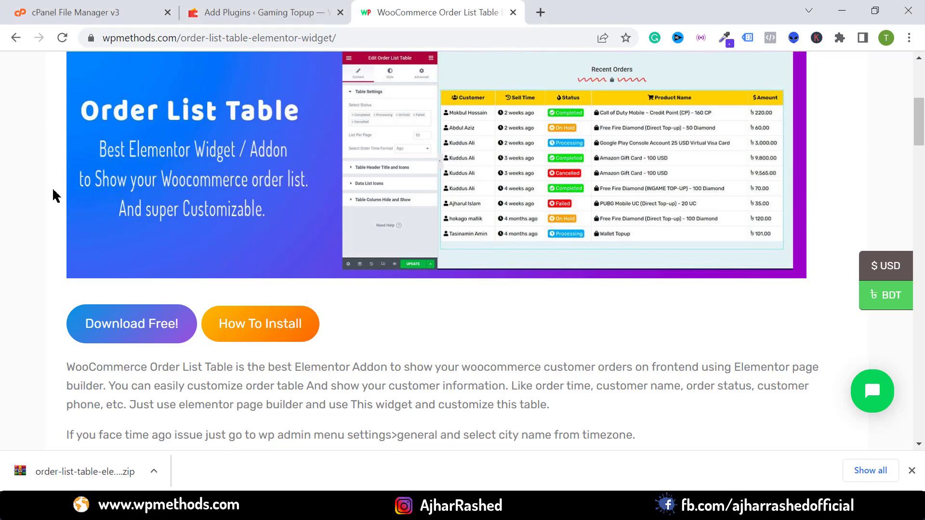
click(268, 19)
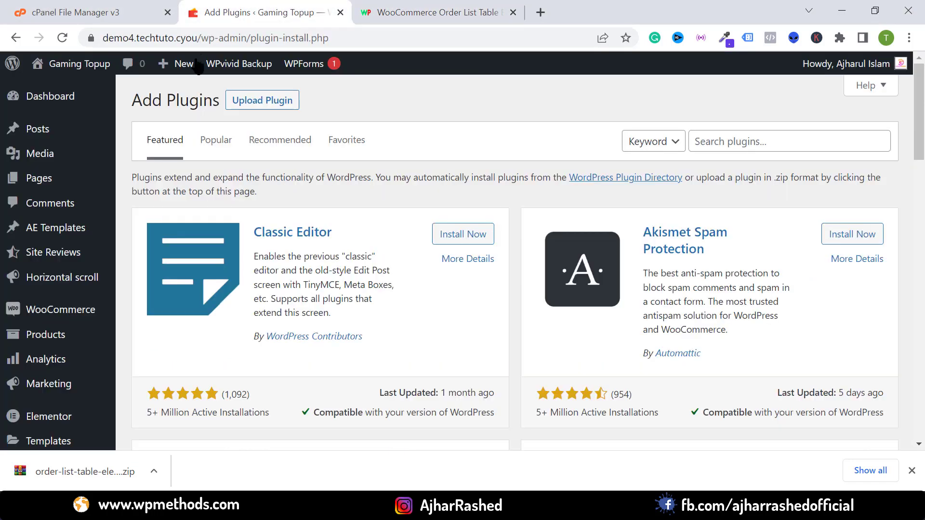
Upload order-list-table-elementor-widget.zip as a plugin, install it and activate it.
click(255, 107)
click(433, 240)
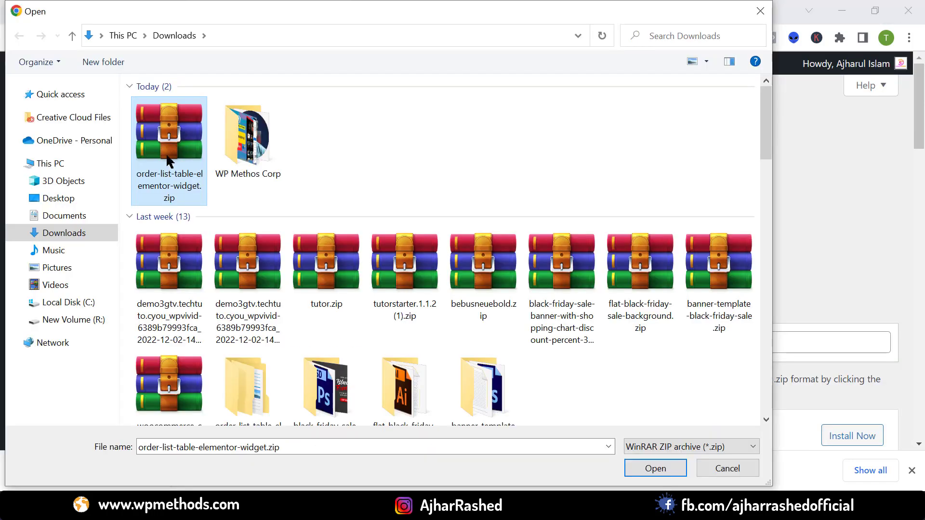
click(660, 470)
click(599, 247)
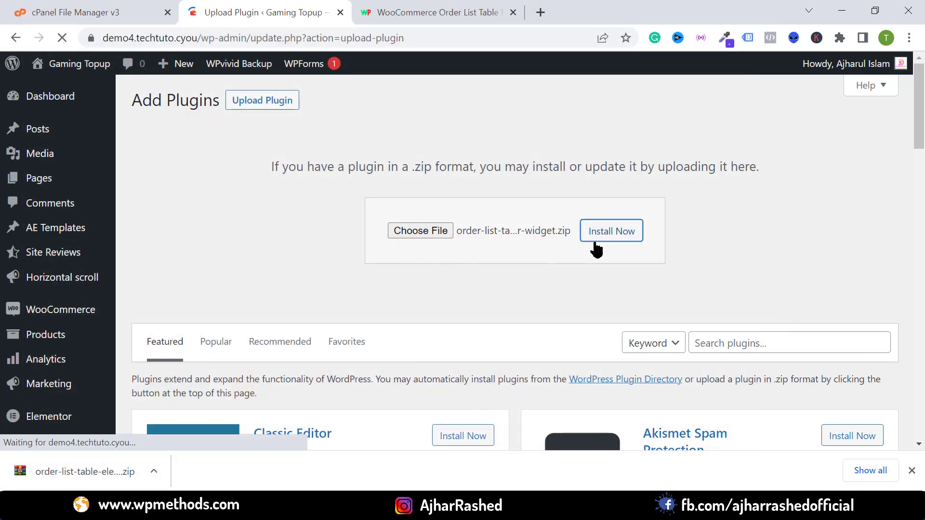
click(160, 231)
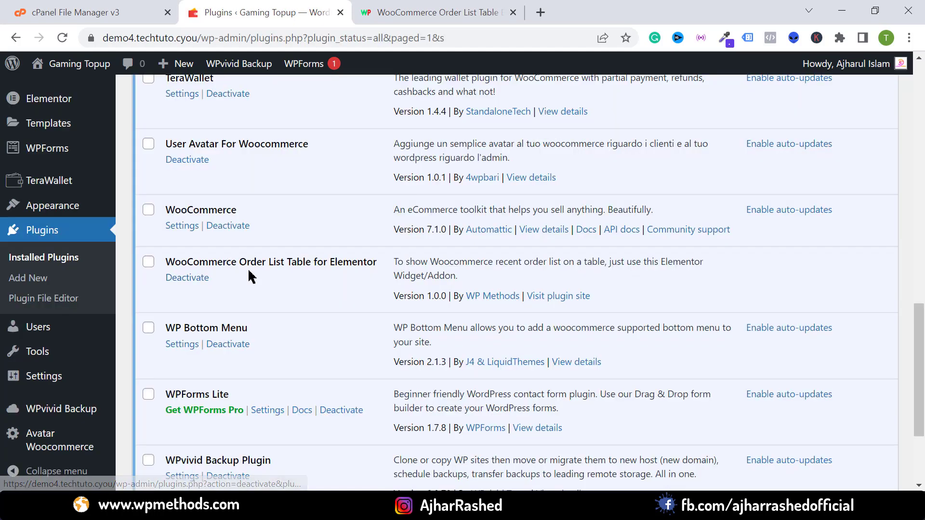
Open the live site in a new browser tab.
scroll(265, 276, up, 5)
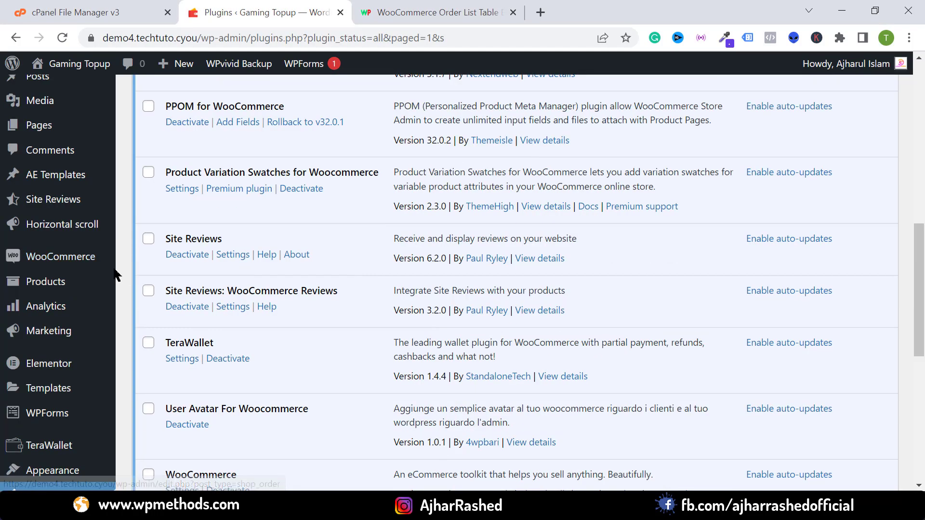
mouse_move(62, 264)
scroll(114, 297, down, 3)
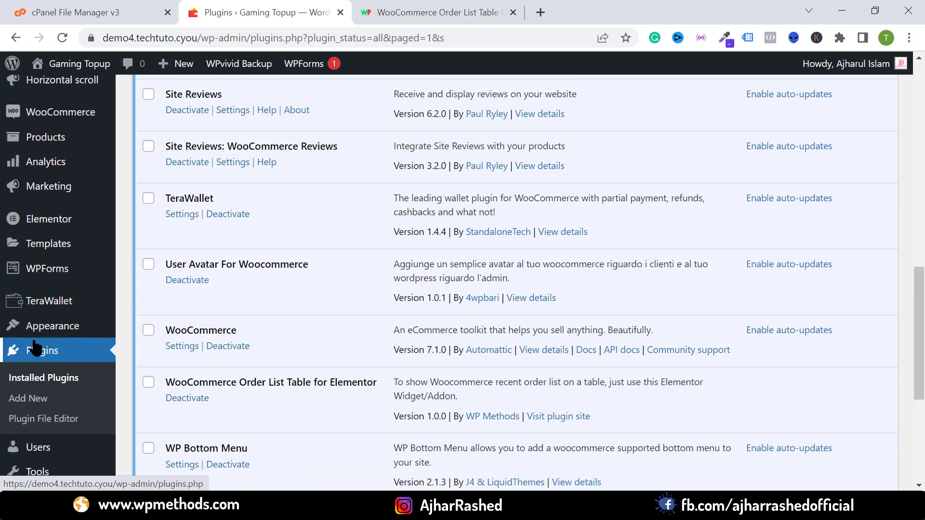
mouse_move(101, 231)
scroll(167, 229, up, 5)
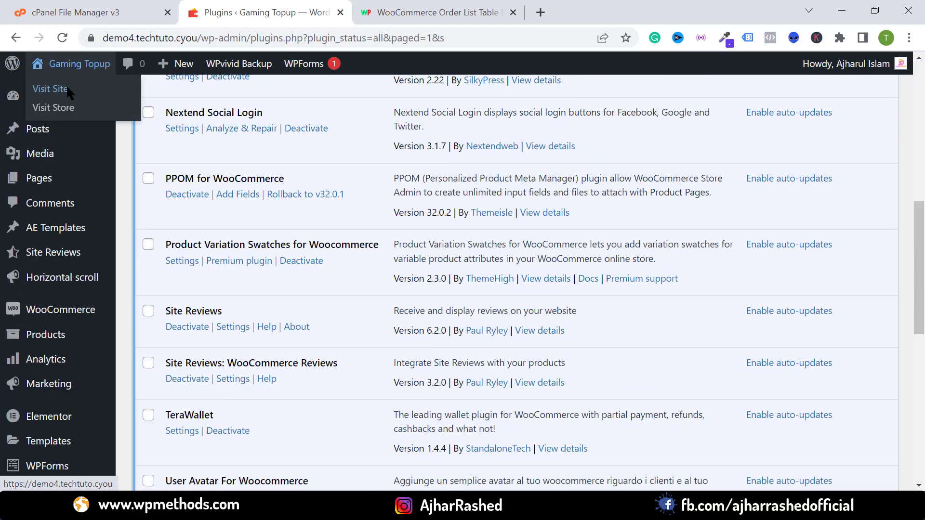
right_click(66, 86)
click(95, 102)
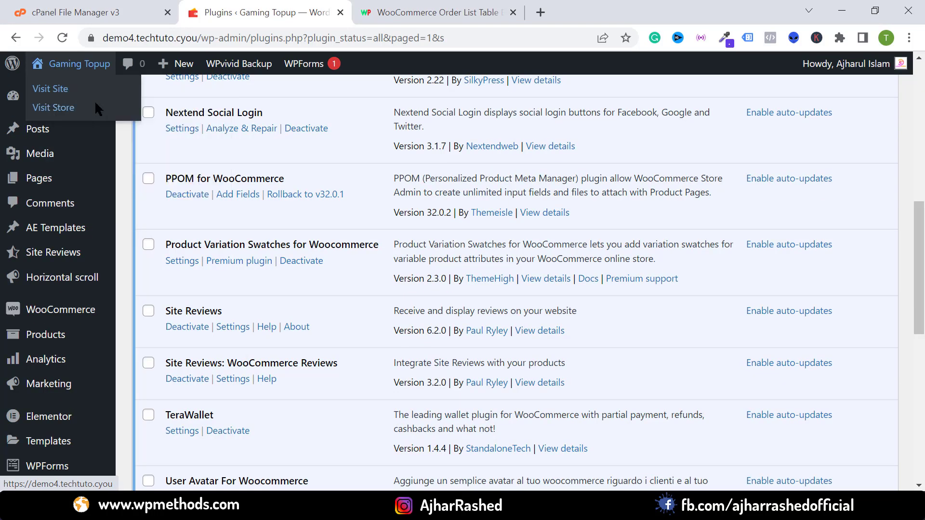
Open the home page in the Elementor editor from the new site tab.
click(367, 14)
scroll(366, 217, down, 3)
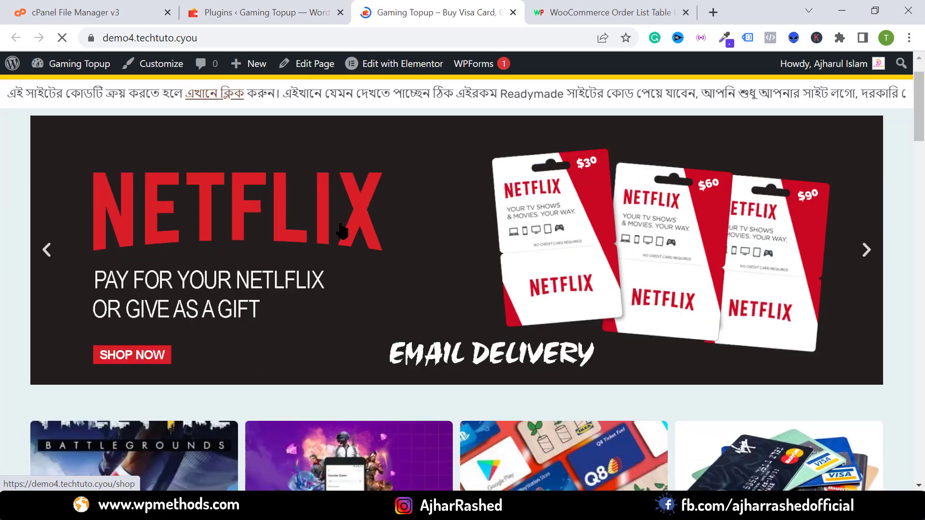
scroll(394, 178, up, 3)
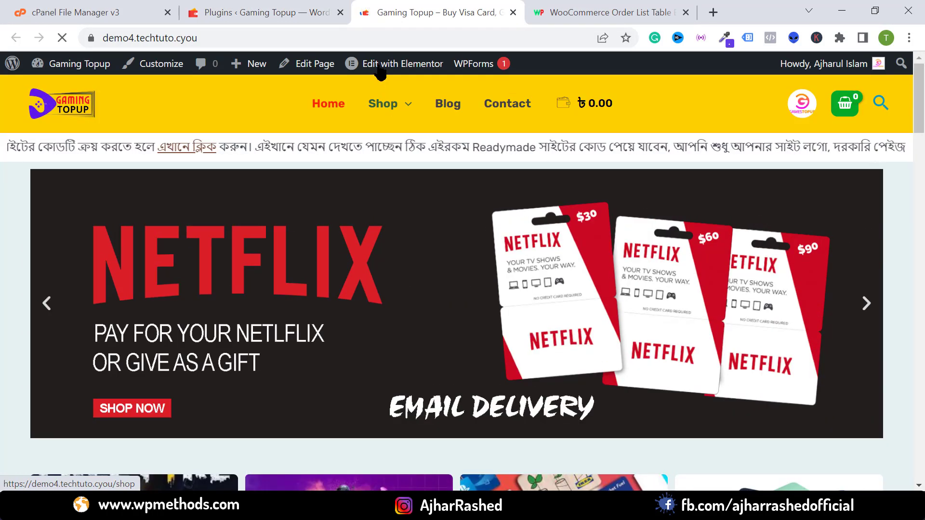
click(383, 64)
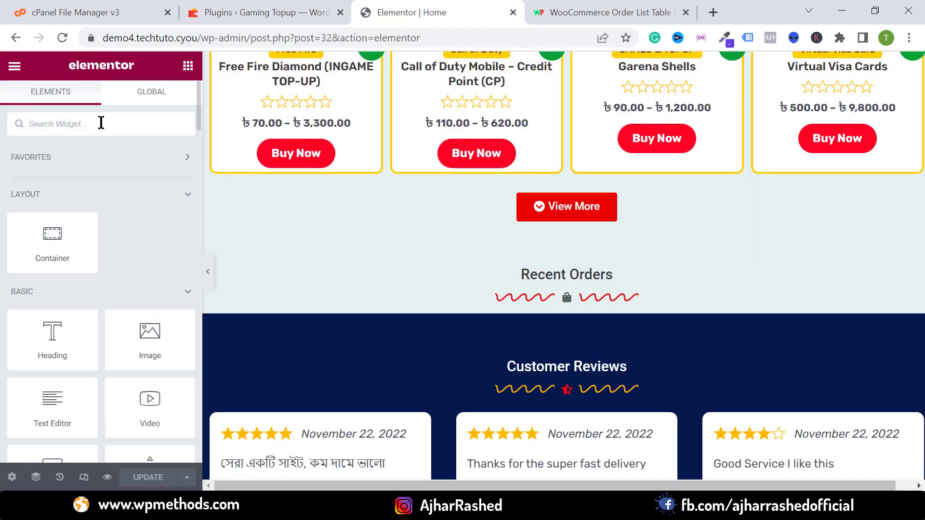
scroll(86, 222, down, 10)
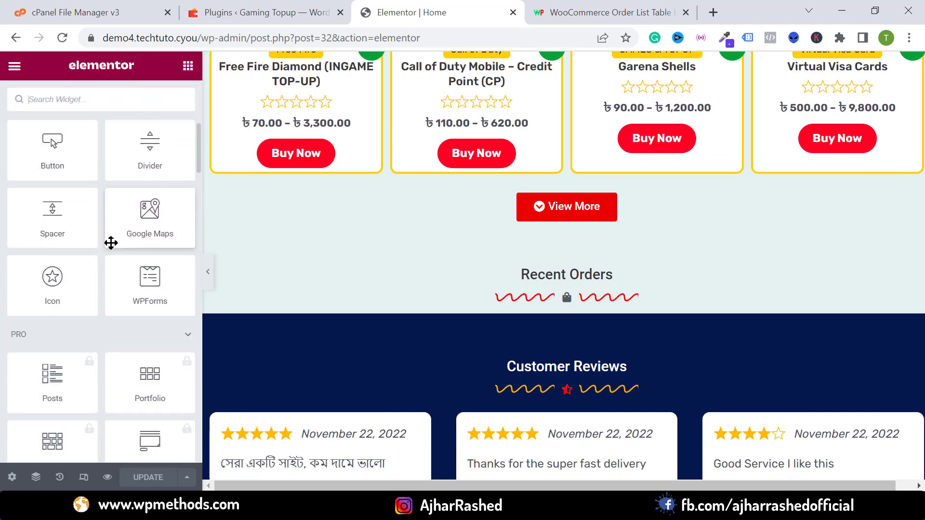
scroll(110, 222, up, 5)
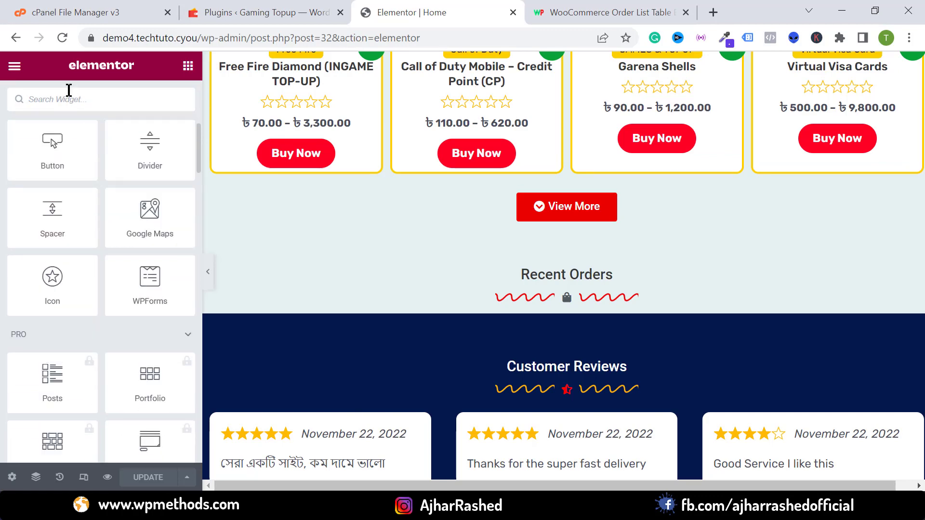
Search widgets for 'order' and place Order List Table under the Recent Orders heading.
click(69, 99)
text(order)
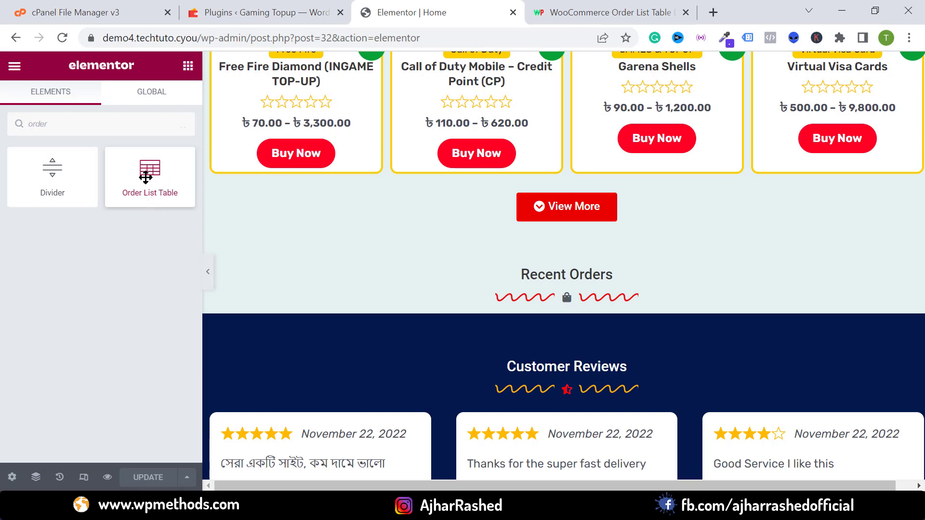
drag(143, 168, 603, 299)
scroll(351, 234, up, 2)
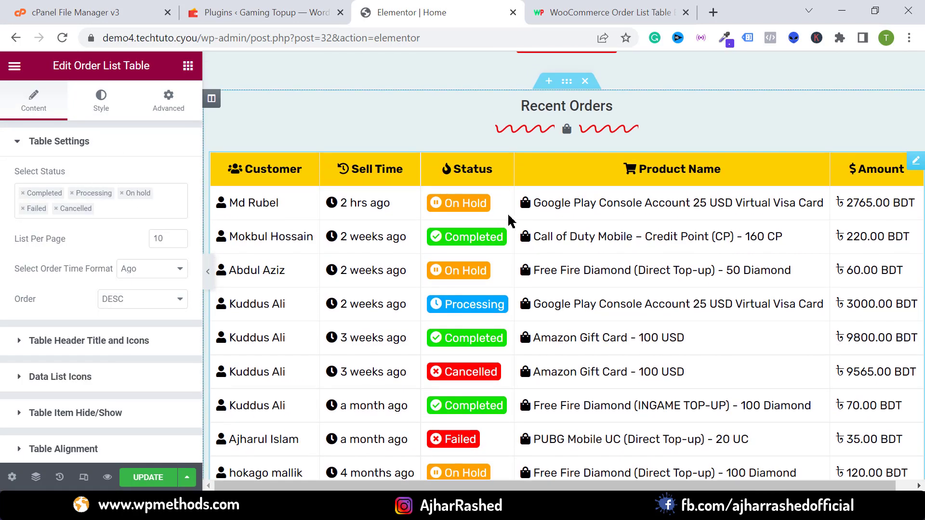
Remove Processing, On hold, Failed and Cancelled from the table's Select Status filter.
scroll(594, 333, down, 3)
scroll(585, 332, up, 15)
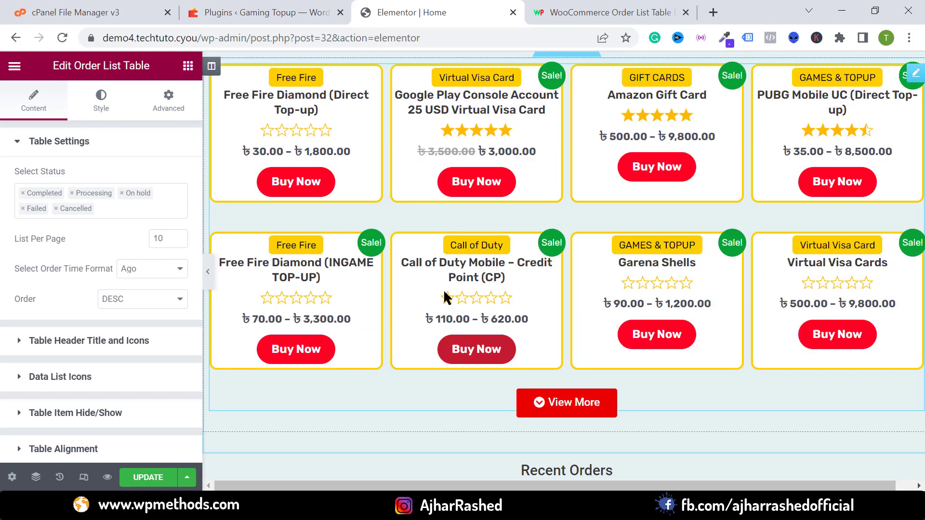
scroll(476, 245, up, 2)
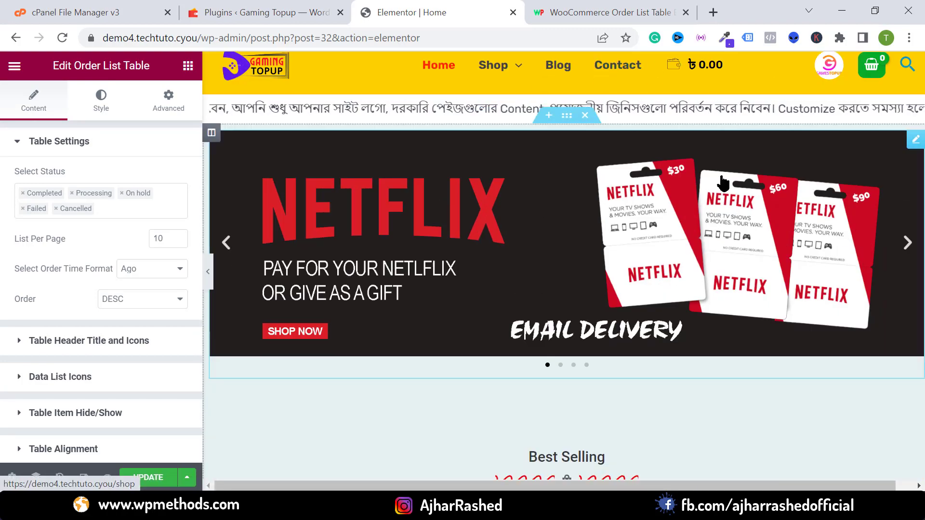
scroll(646, 318, down, 3)
scroll(558, 264, down, 6)
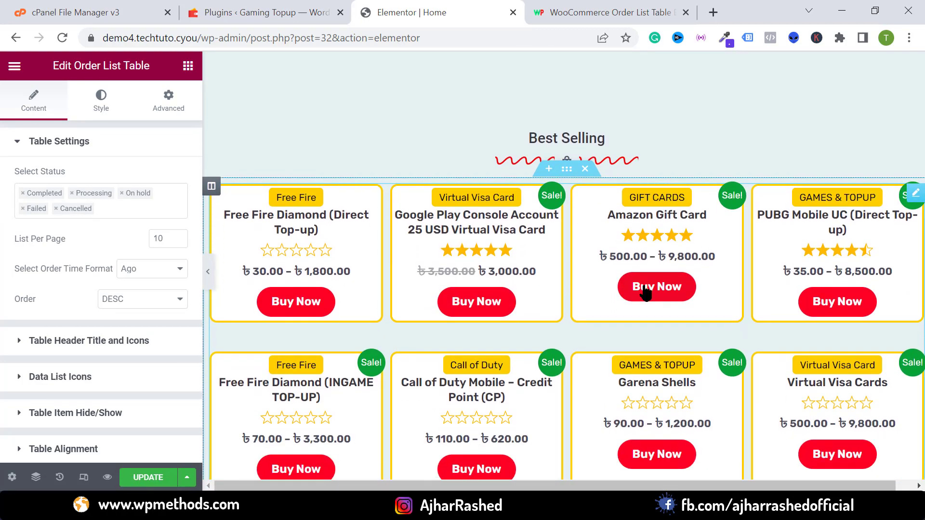
scroll(561, 299, down, 8)
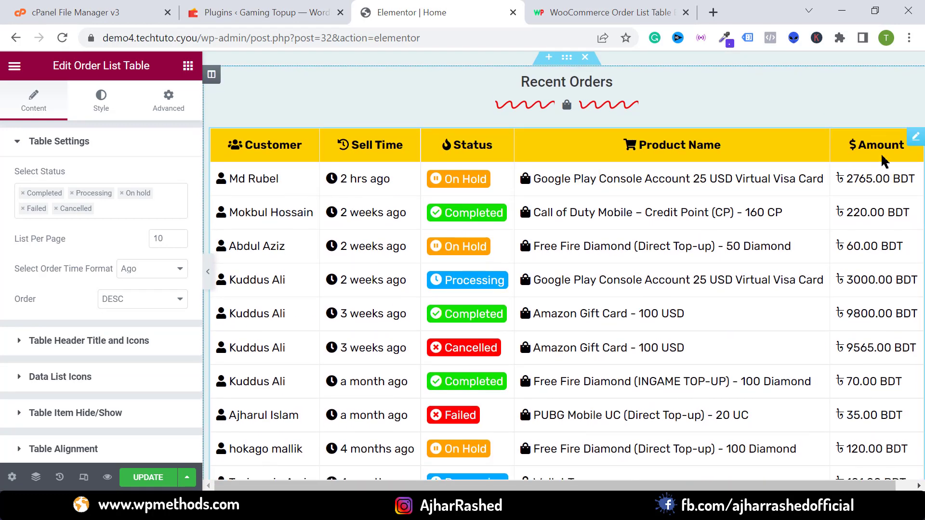
scroll(766, 185, up, 1)
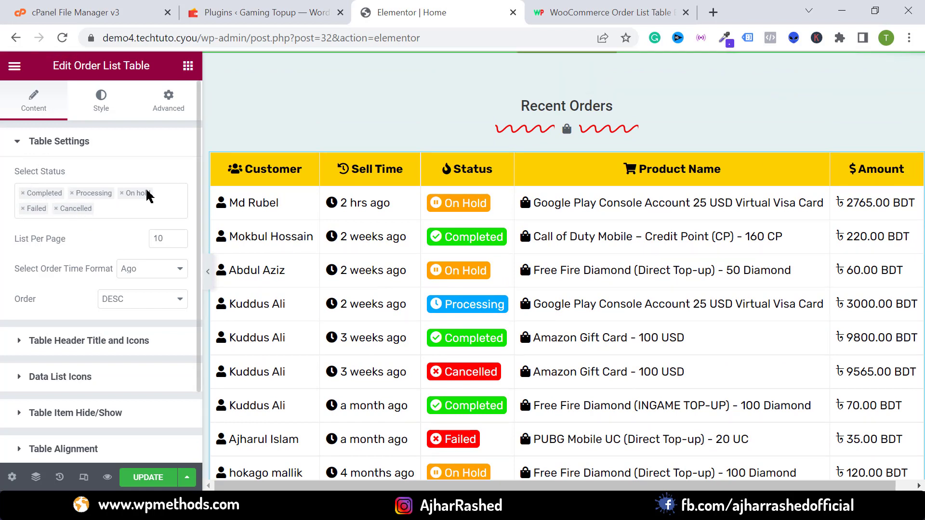
click(72, 193)
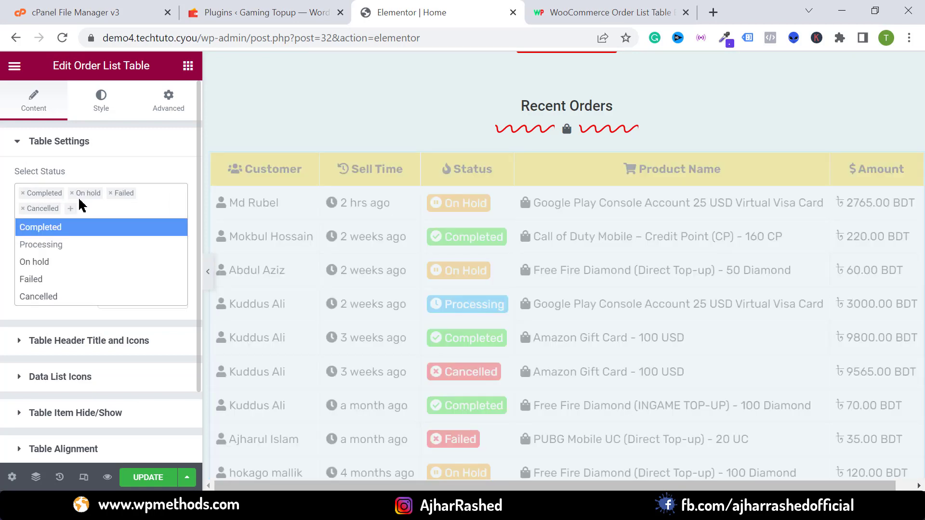
click(72, 193)
click(72, 193)
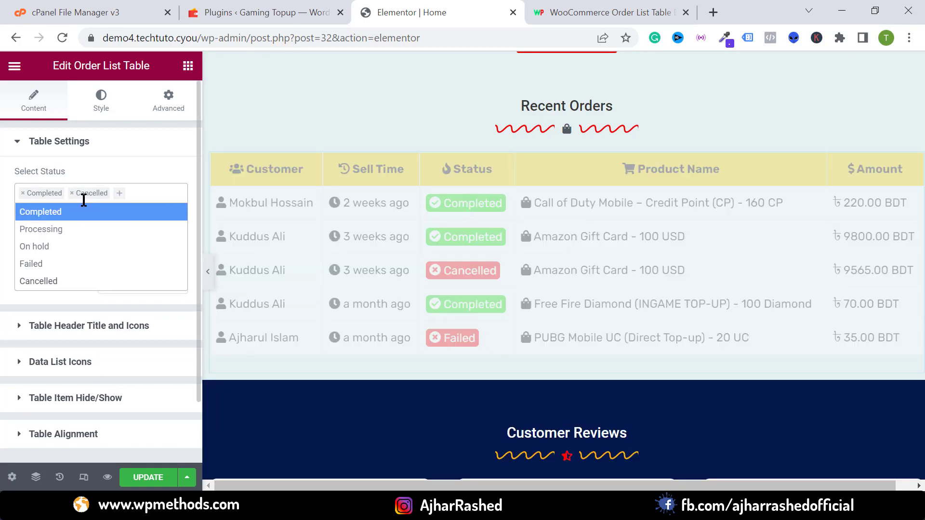
click(72, 194)
Re-add Processing, On hold and Failed statuses alongside Completed.
click(74, 229)
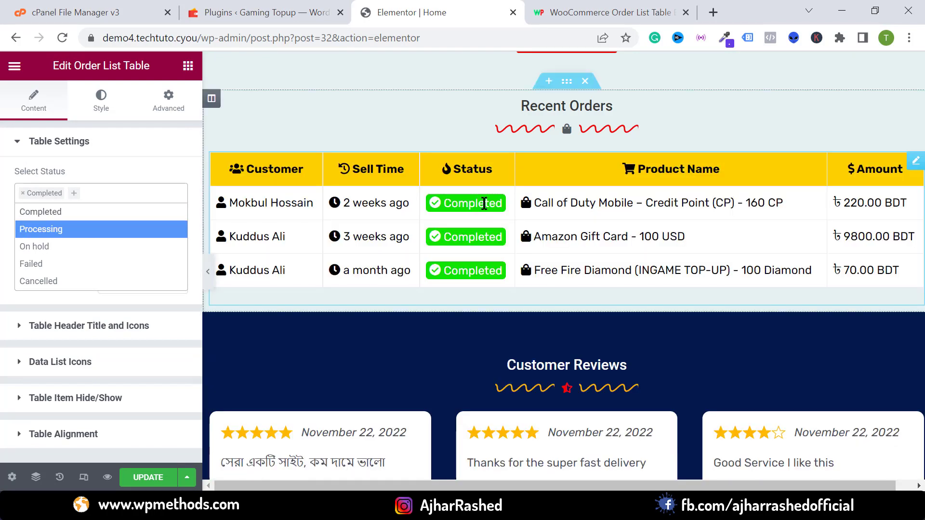
click(45, 247)
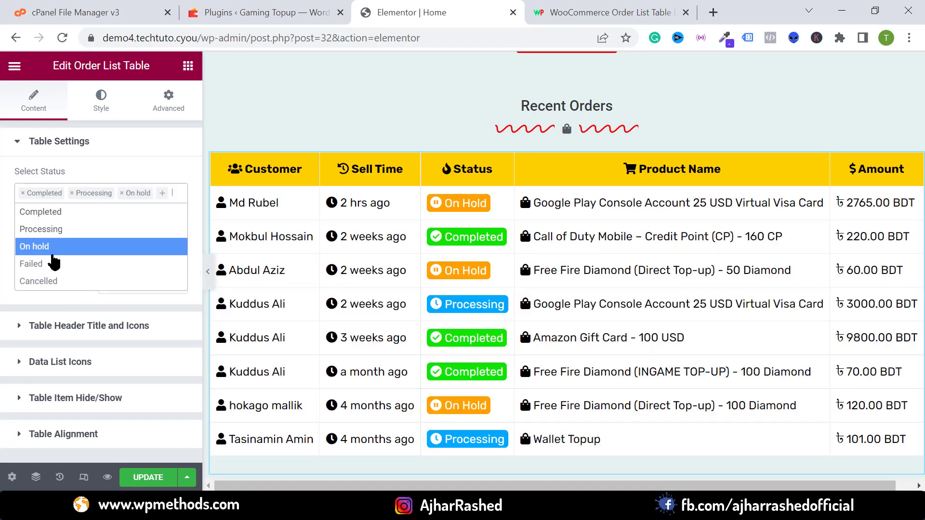
click(51, 254)
click(154, 193)
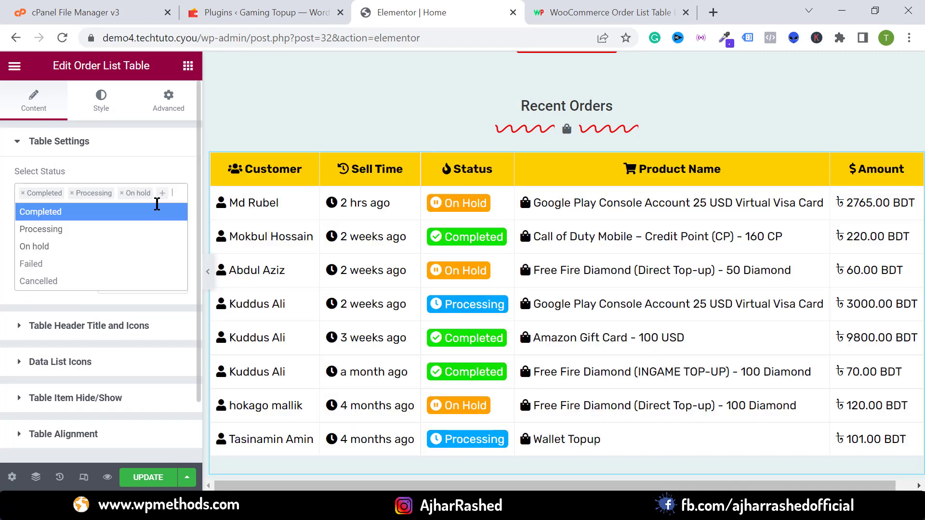
click(69, 264)
click(169, 210)
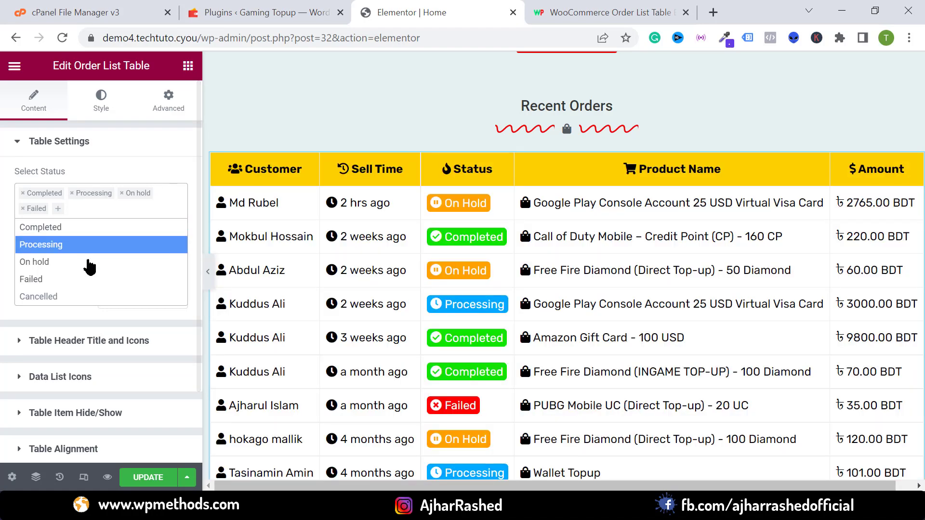
scroll(404, 308, down, 3)
scroll(406, 299, up, 4)
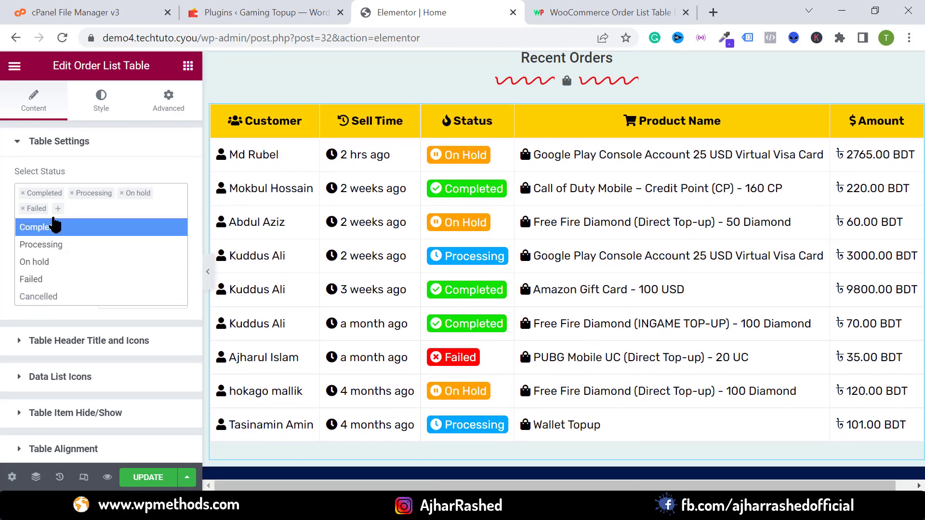
click(124, 249)
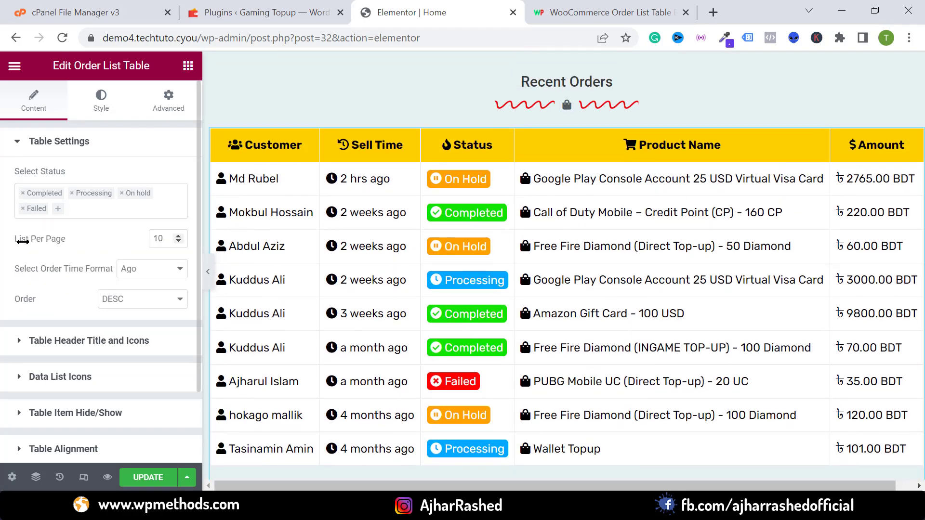
Set List Per Page to 7 orders.
double_click(155, 239)
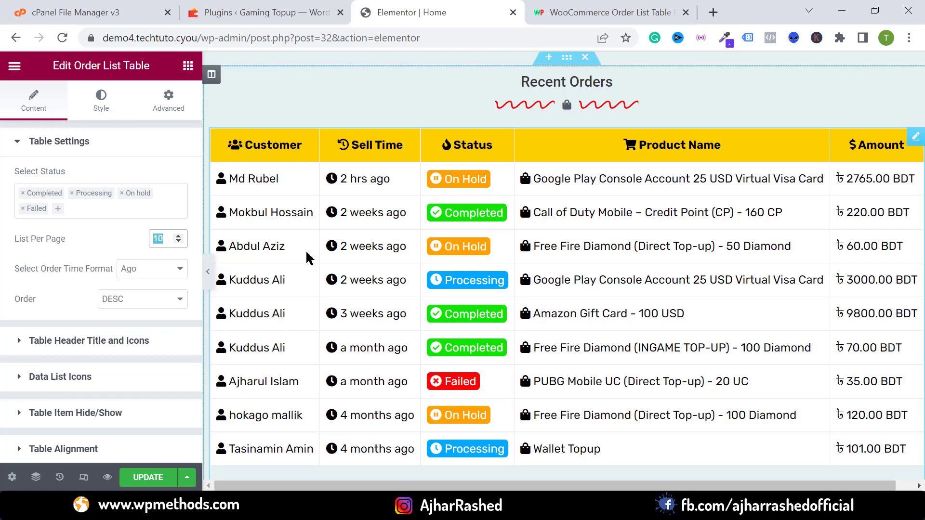
text(5)
double_click(154, 239)
text(7)
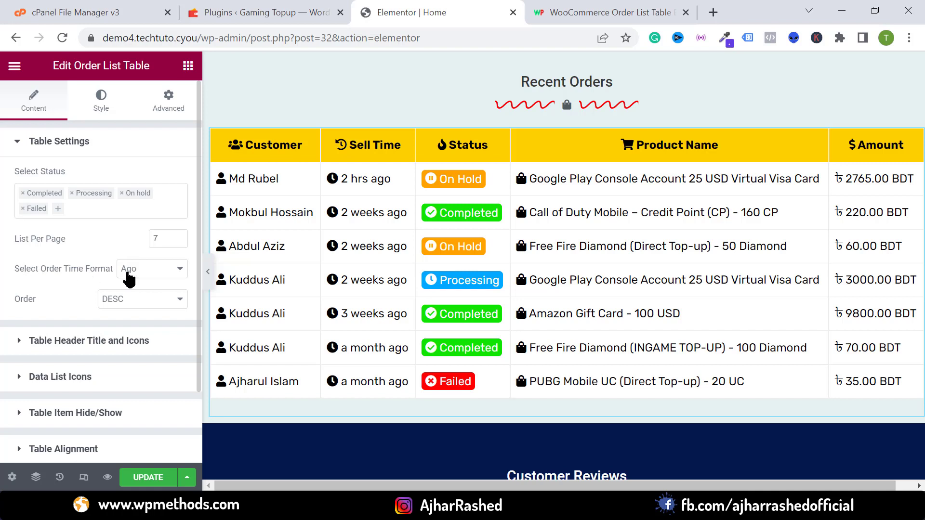
Try Date/Month/YR TIME sell times, then settle on Ago format with DESC order.
click(142, 275)
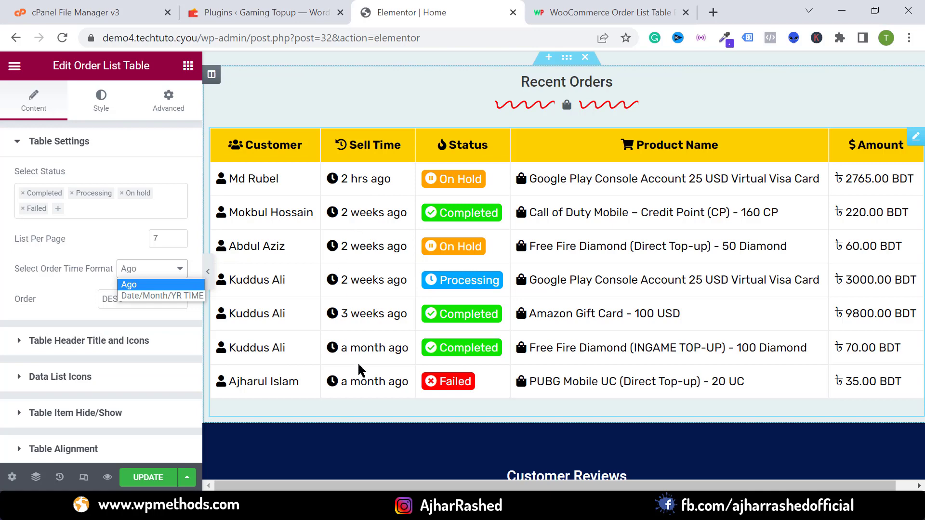
click(132, 295)
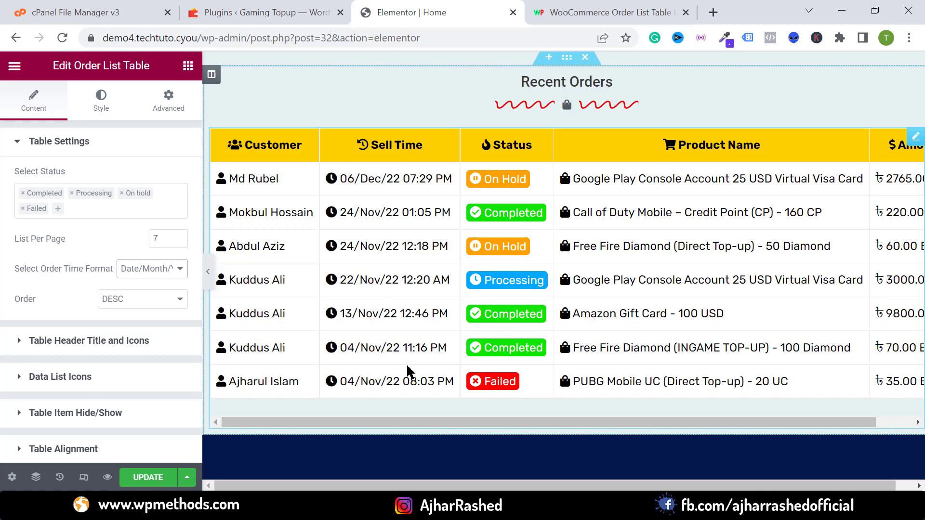
click(120, 310)
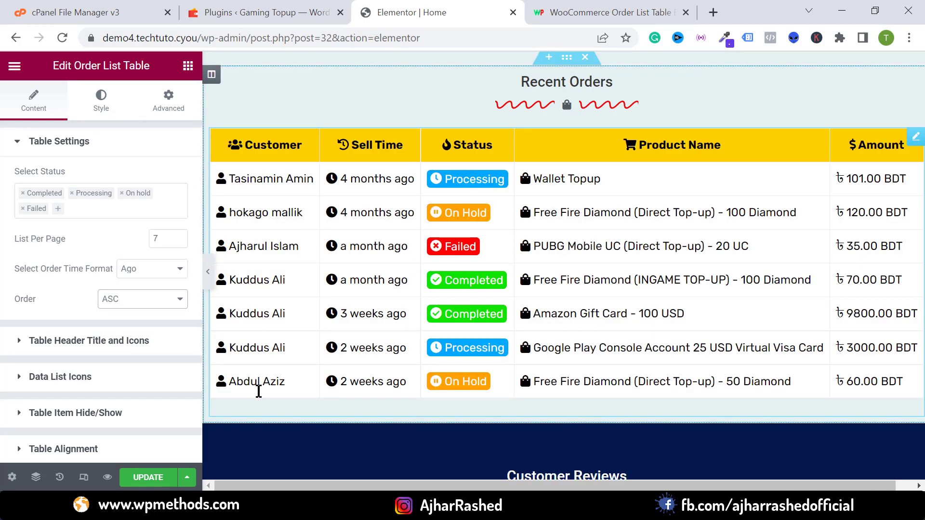
scroll(121, 270, down, 1)
click(143, 248)
click(122, 275)
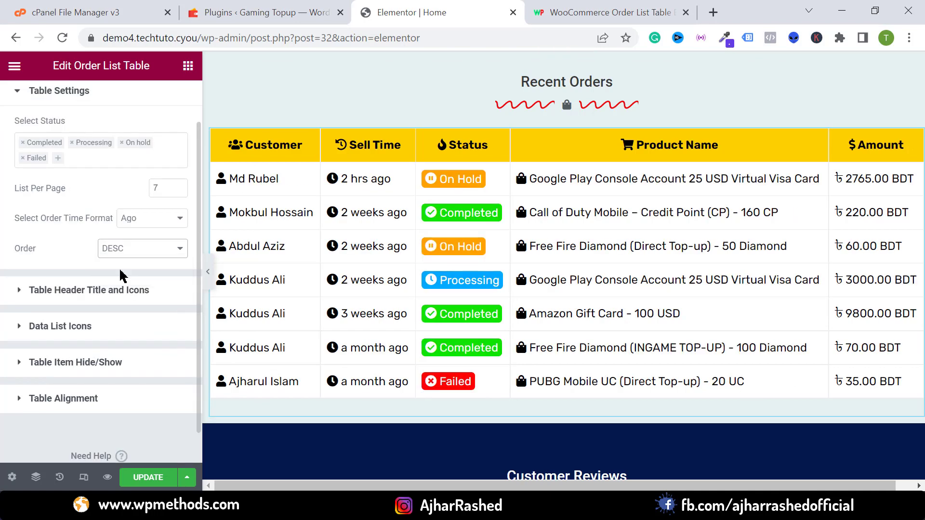
Rename the Customer Name column header to Name.
scroll(71, 325, down, 1)
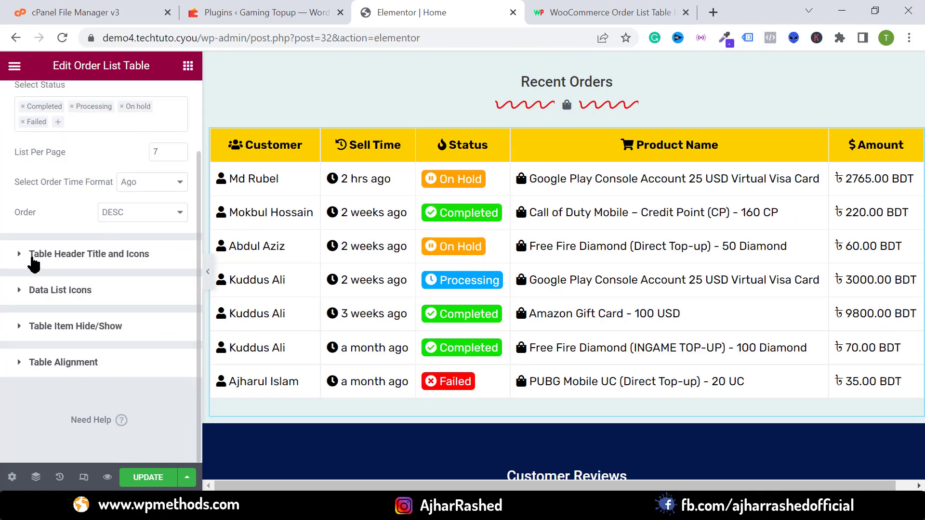
click(34, 260)
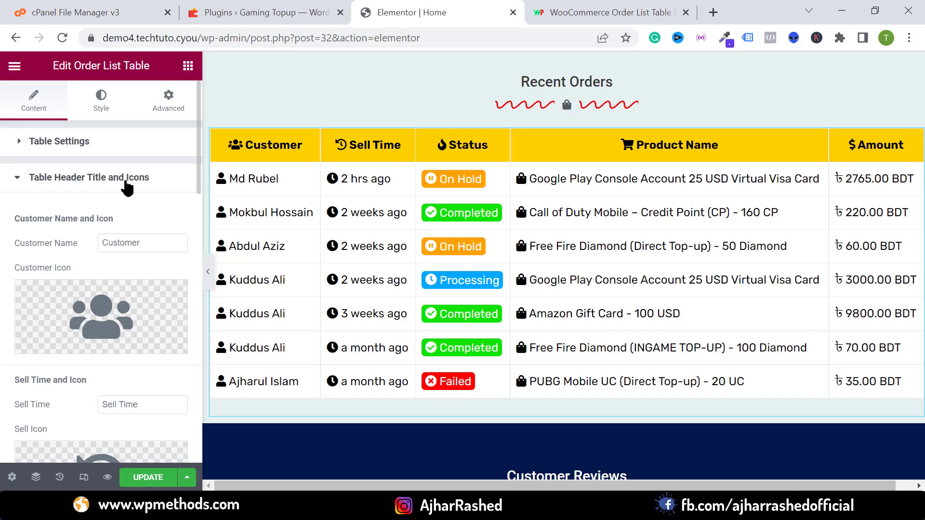
scroll(85, 274, down, 1)
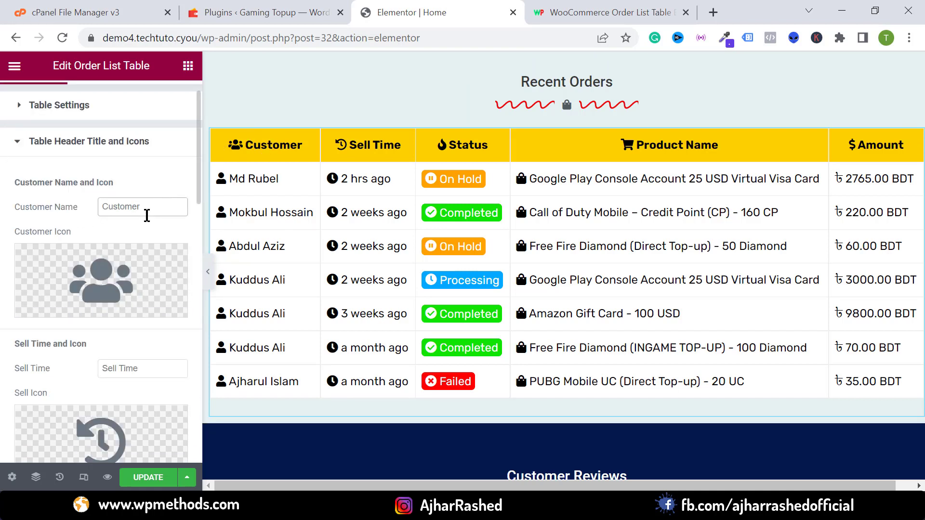
key(ctrl+z)
text(Name)
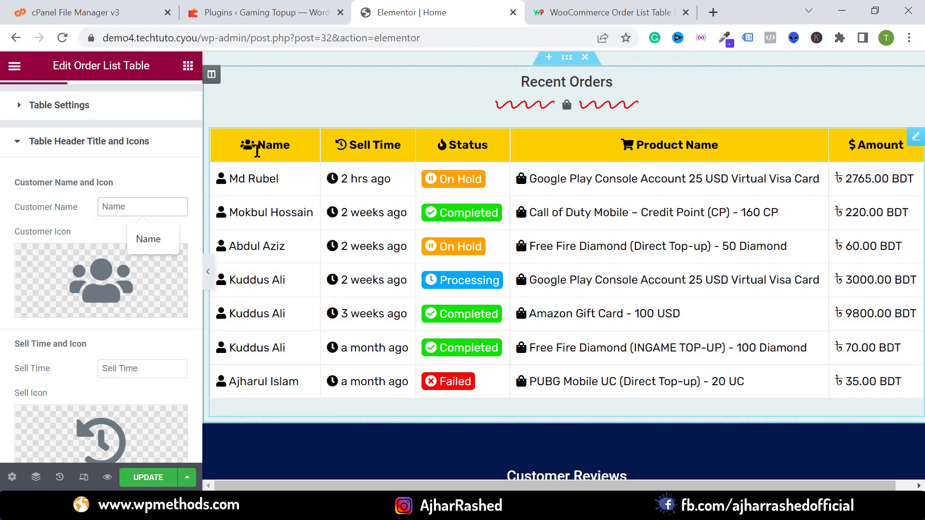
click(82, 219)
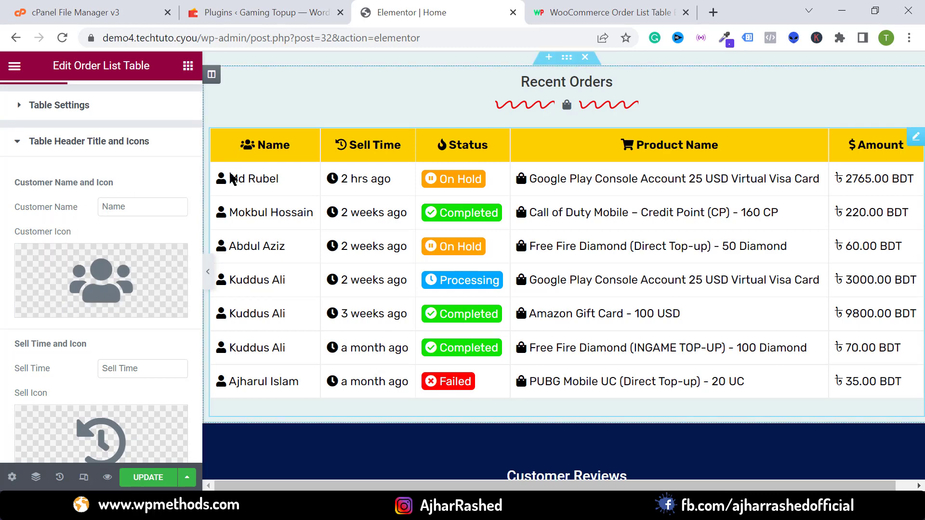
Give the Name header the User tag icon from the Icon Library.
click(65, 306)
click(647, 347)
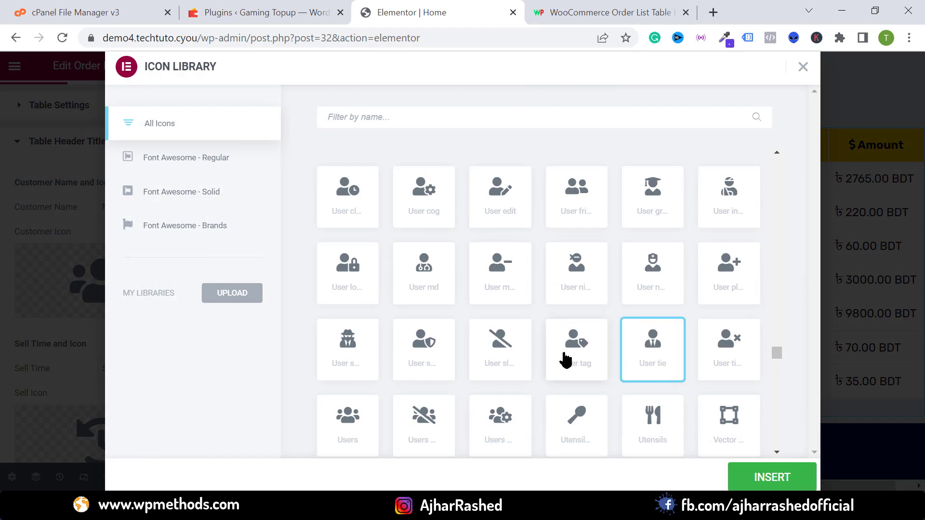
click(565, 356)
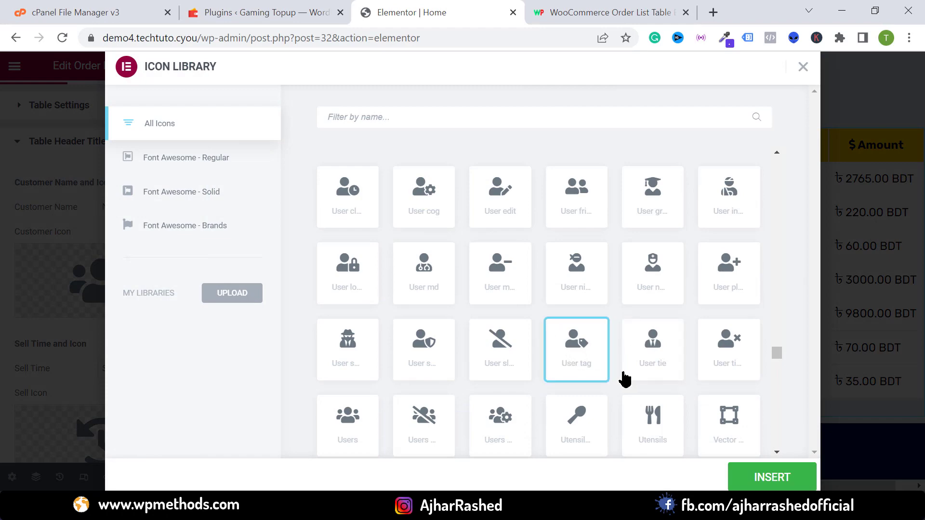
click(772, 478)
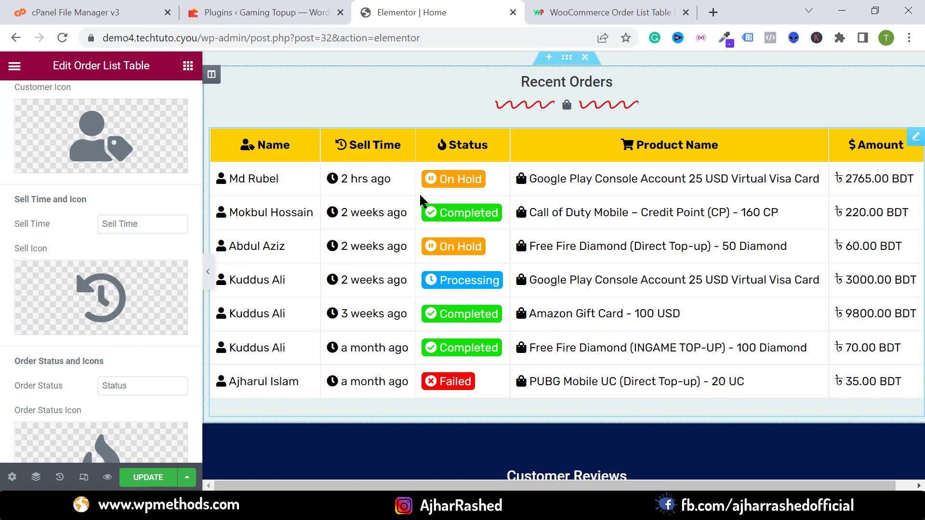
scroll(336, 269, down, 2)
scroll(118, 355, down, 9)
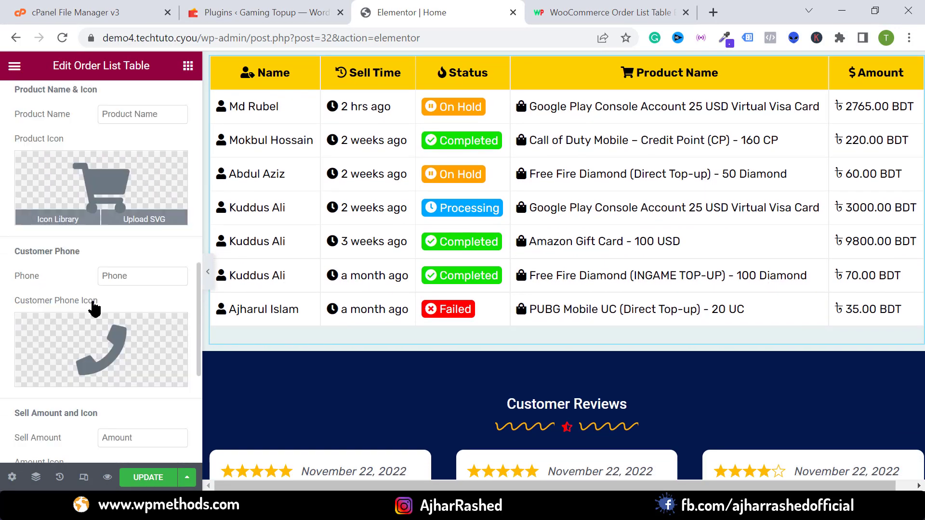
scroll(94, 309, down, 2)
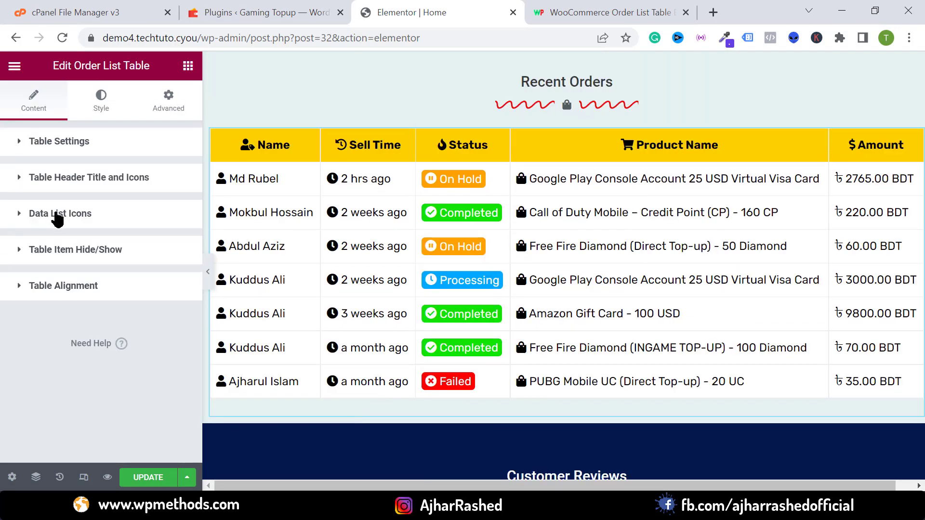
click(58, 213)
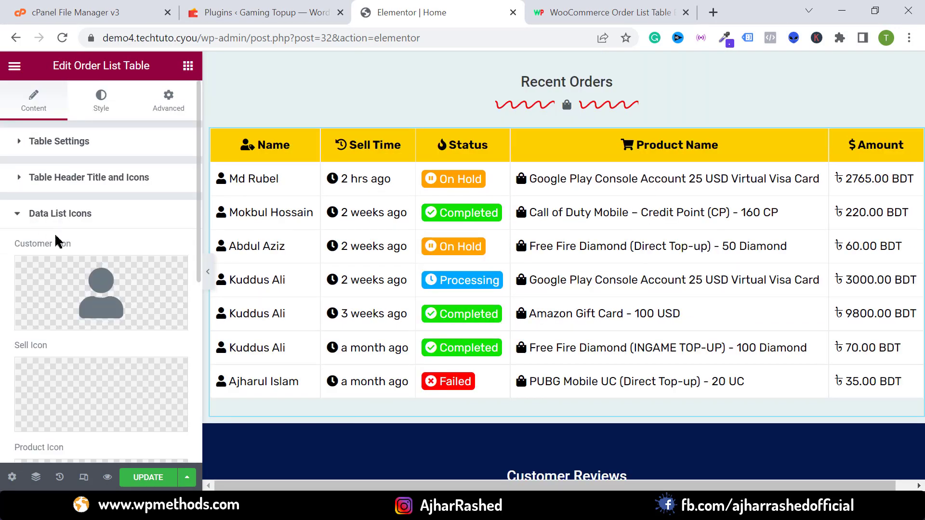
scroll(90, 222, down, 2)
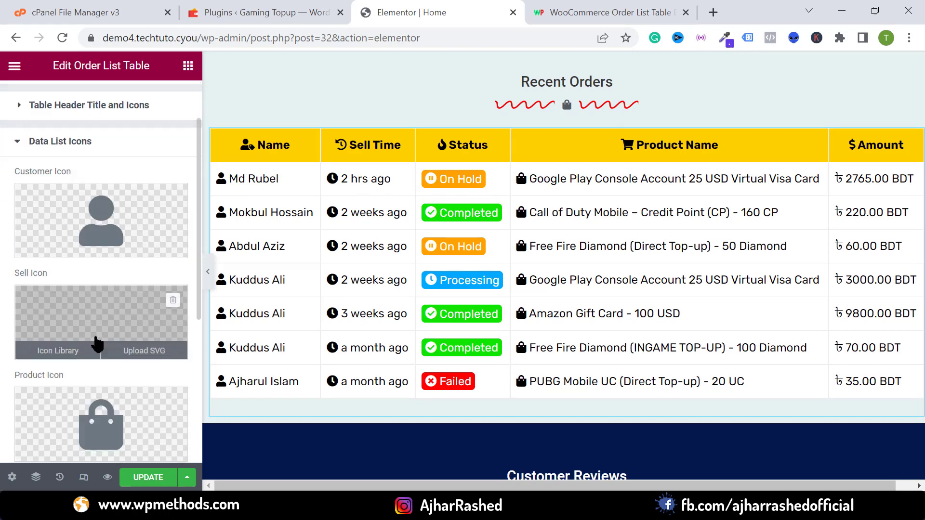
Set the Data List Customer Icon to User check from the Icon Library.
click(176, 206)
click(427, 215)
click(583, 265)
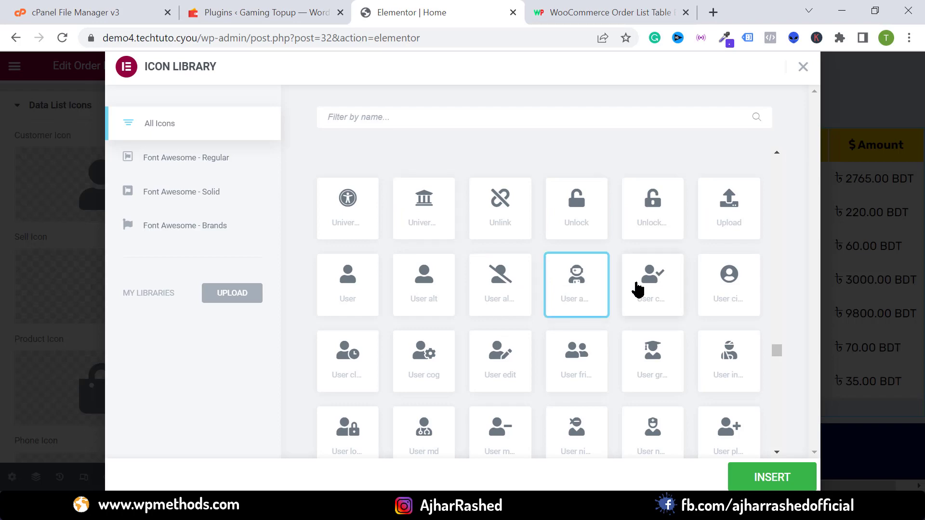
click(636, 287)
click(771, 477)
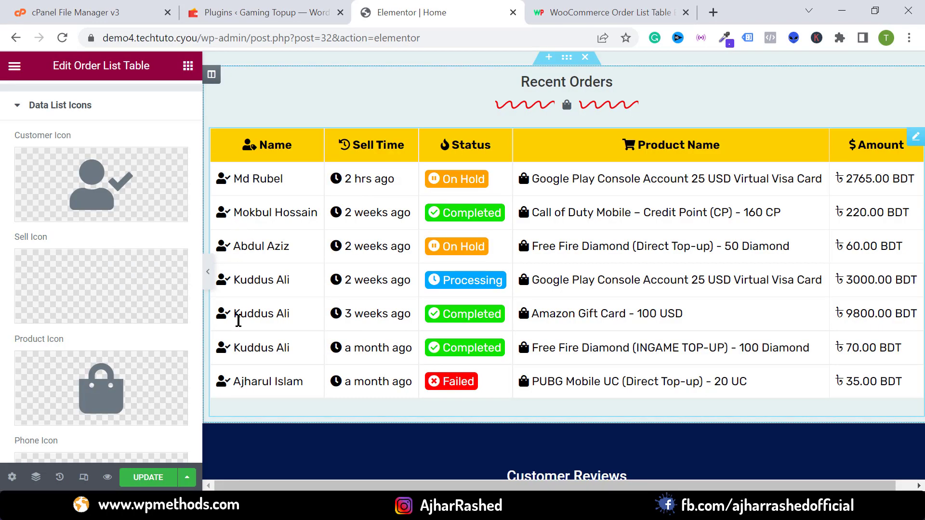
scroll(87, 286, down, 5)
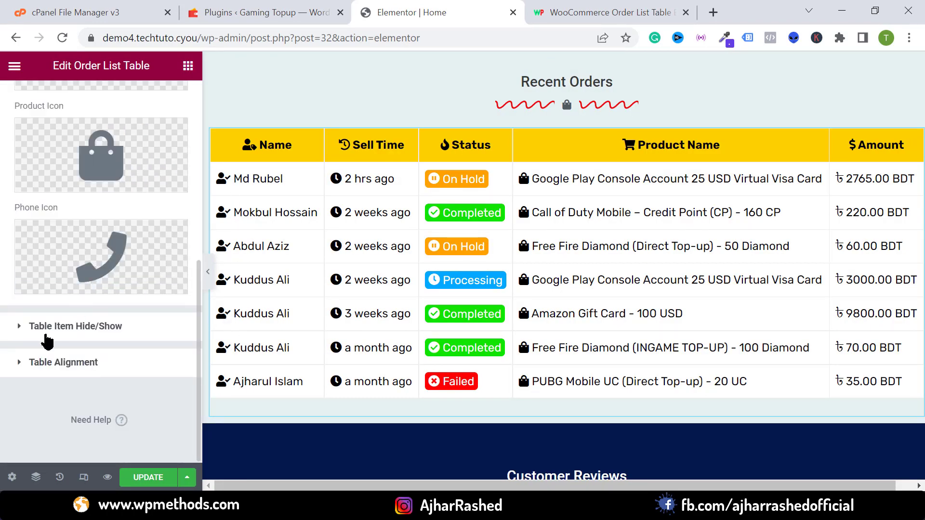
Set Hide Order SL and Hide Customer Phone to NO, and Hide Product Name to YES.
click(41, 337)
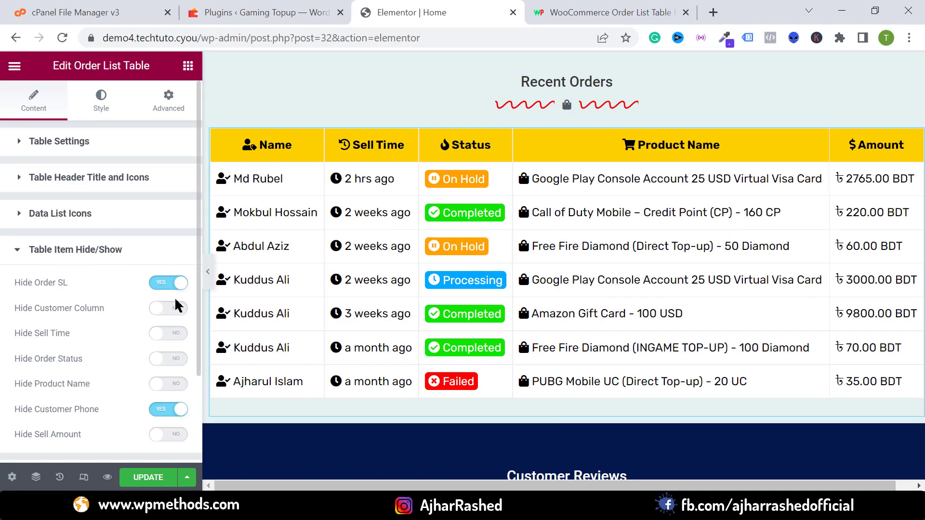
click(170, 284)
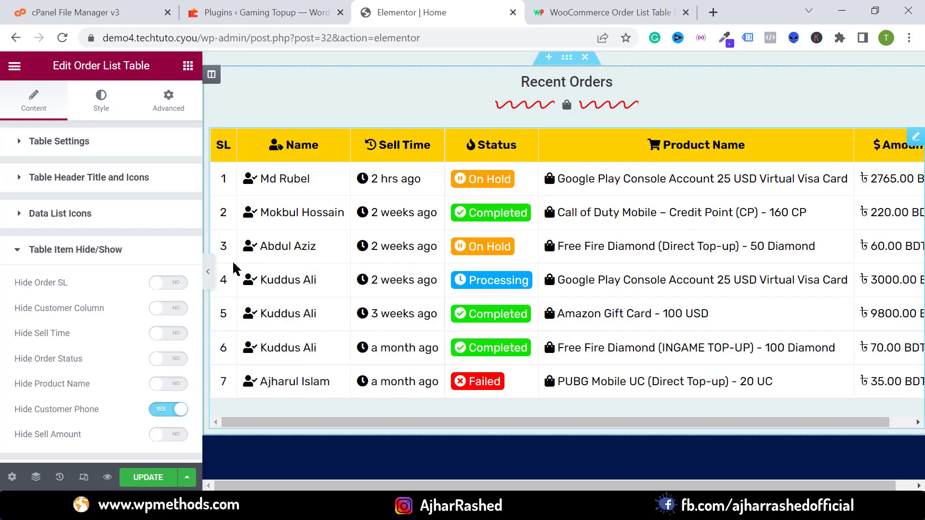
scroll(162, 346, down, 1)
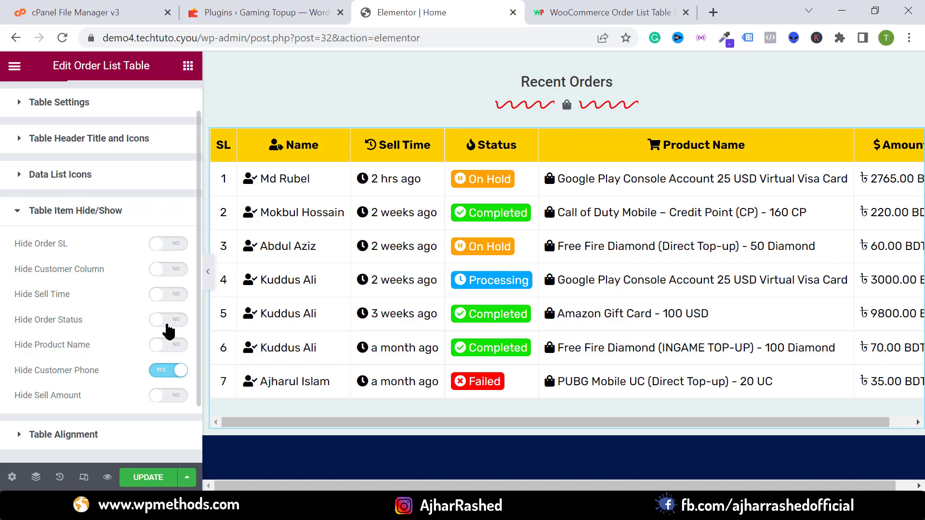
click(158, 374)
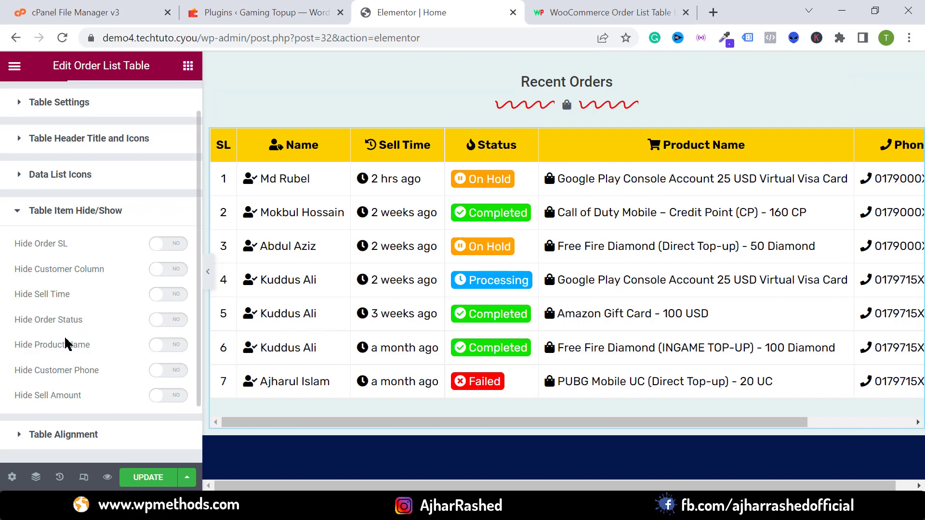
click(169, 345)
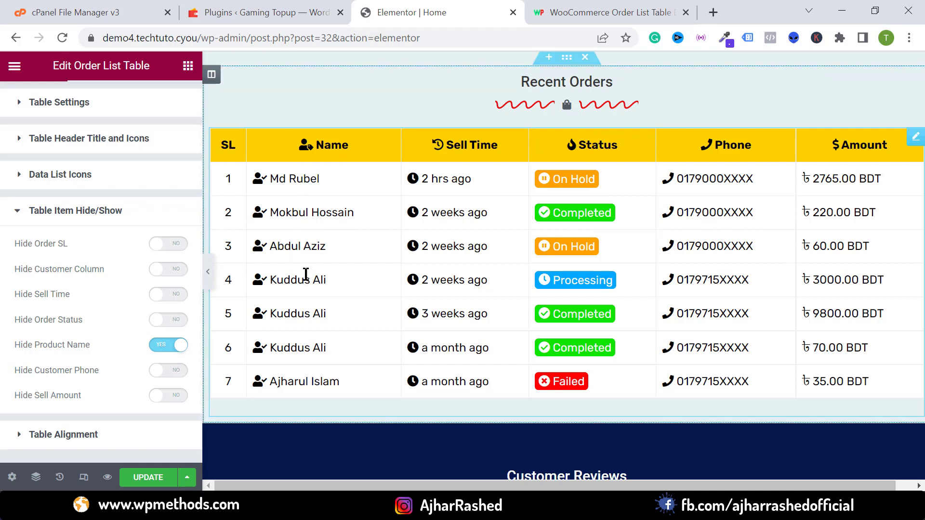
scroll(153, 378, down, 3)
click(36, 366)
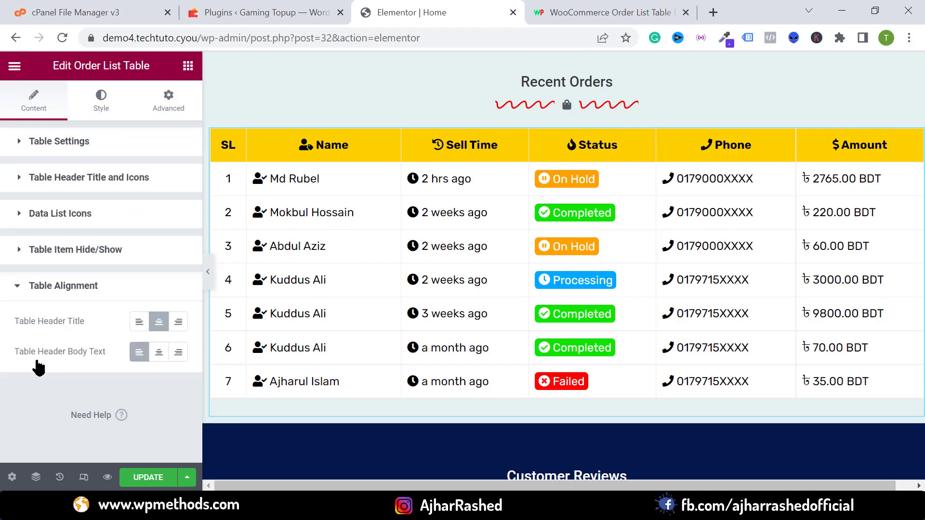
Left-align the table header titles and centre the table body text.
click(139, 323)
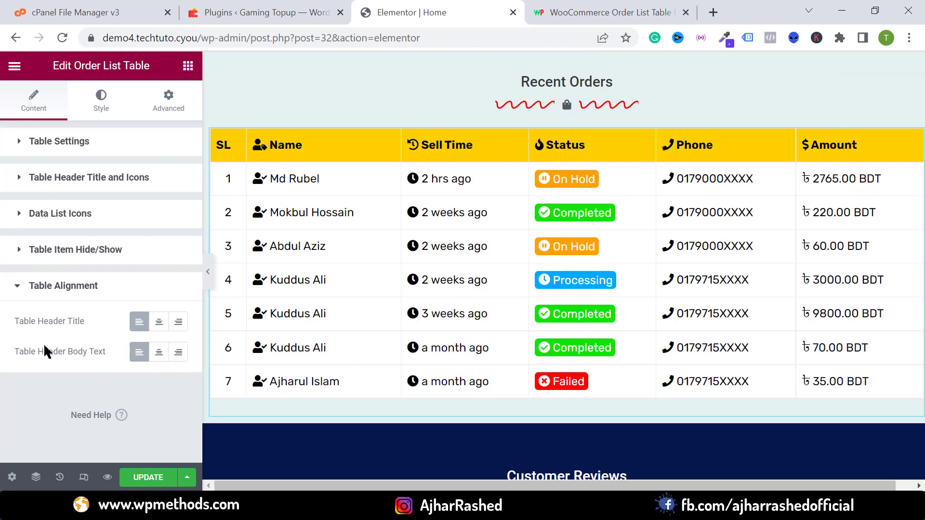
click(158, 353)
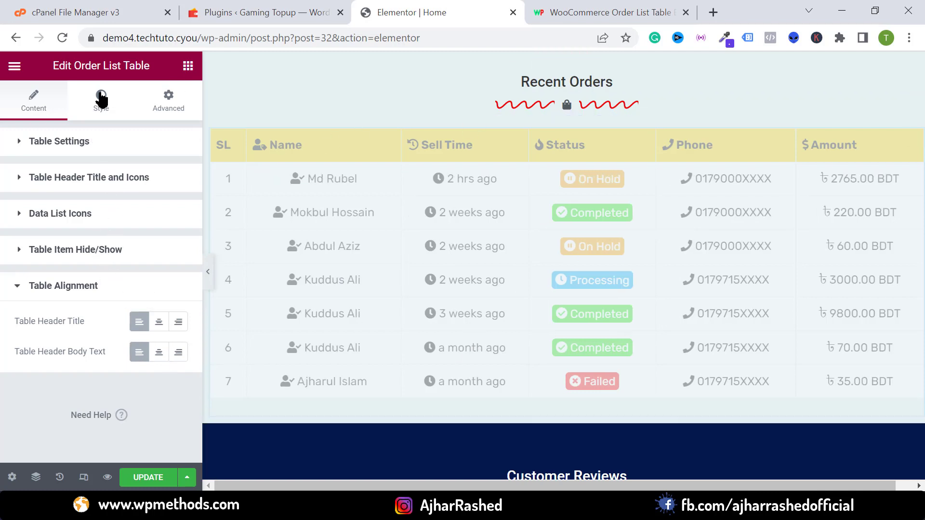
In Table Header Style, set the header title colour to white.
click(102, 106)
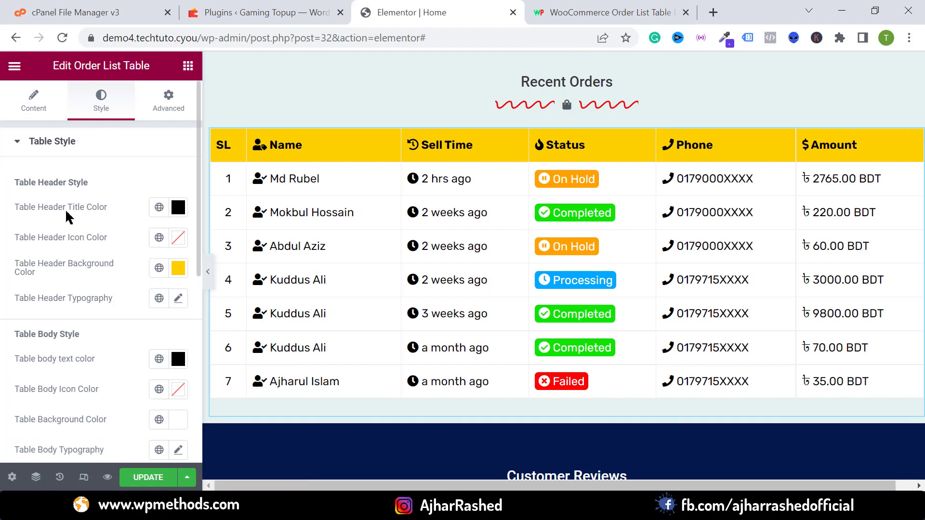
click(178, 207)
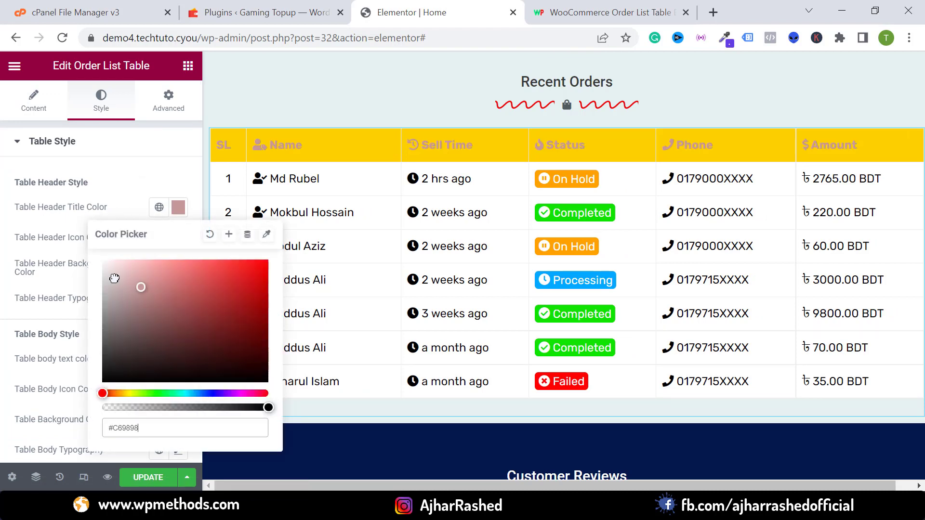
drag(139, 284, 104, 261)
click(124, 182)
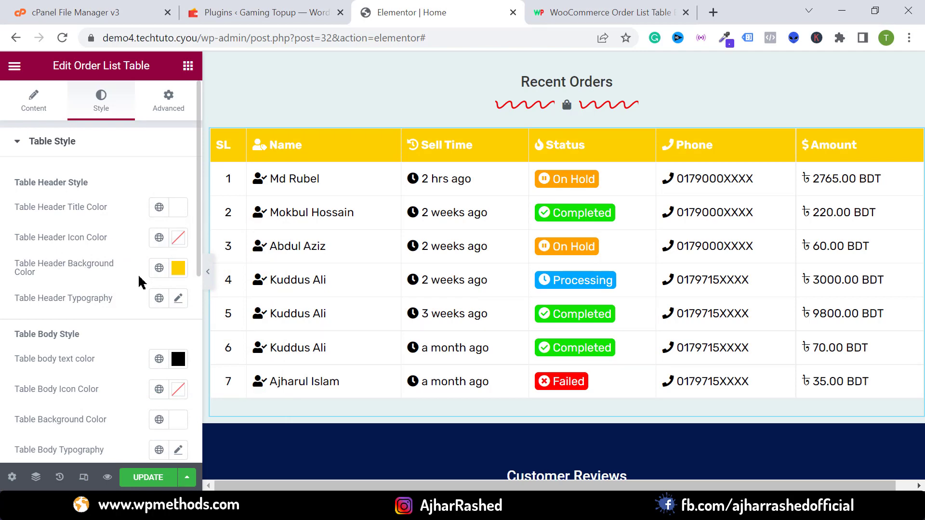
Give the table header a blue background and the Archivo Black font family.
click(178, 268)
key(ctrl+v)
click(130, 270)
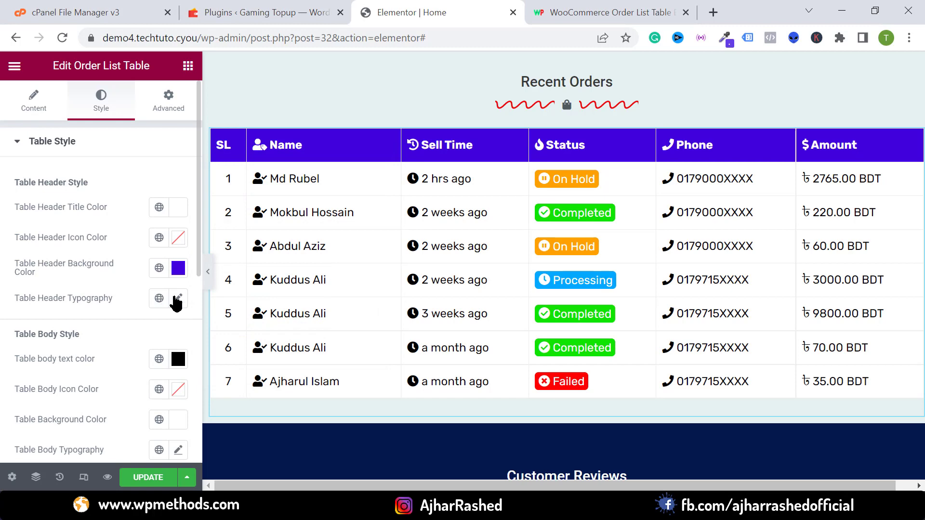
click(178, 299)
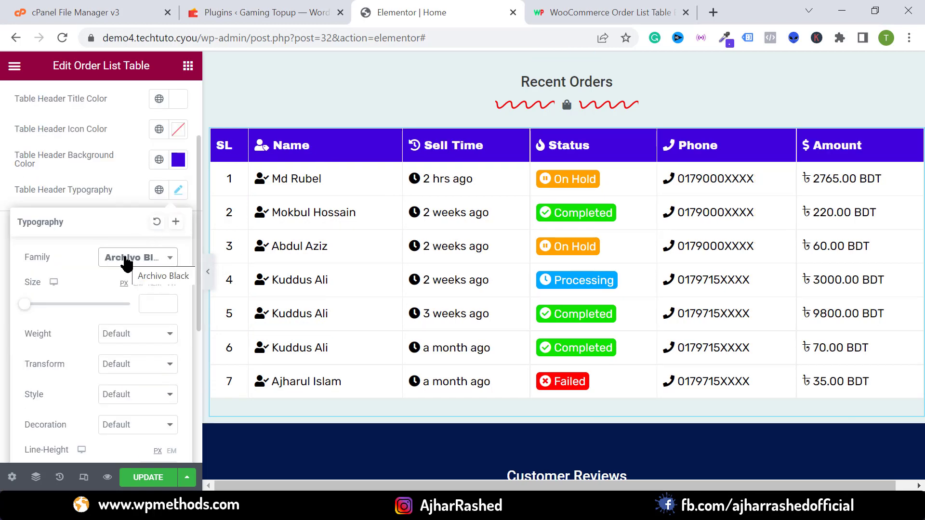
click(187, 192)
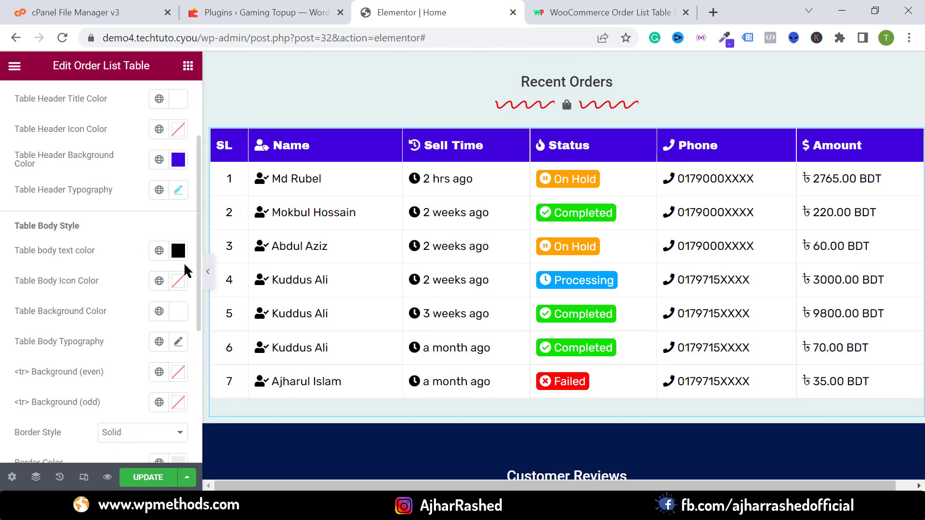
Set the table body text to white on a dark background.
click(179, 251)
drag(224, 236, 140, 219)
click(136, 323)
click(179, 318)
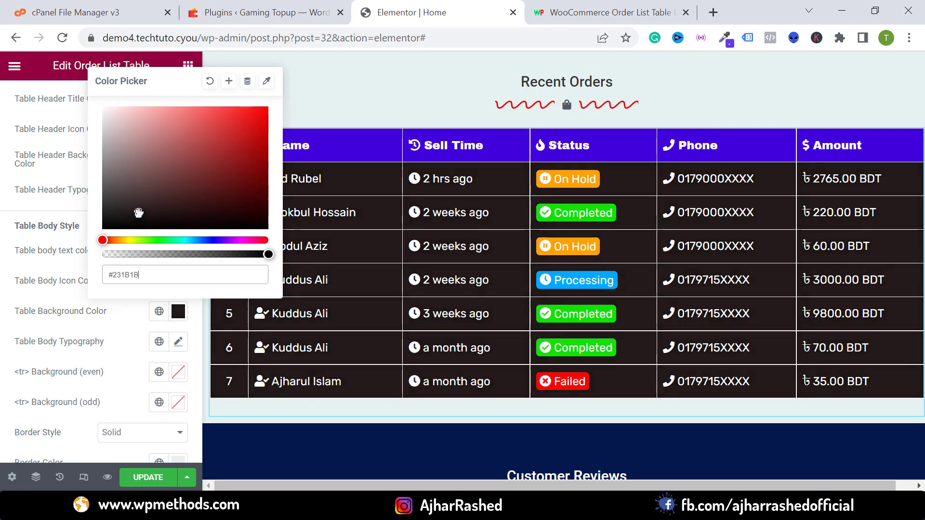
click(32, 293)
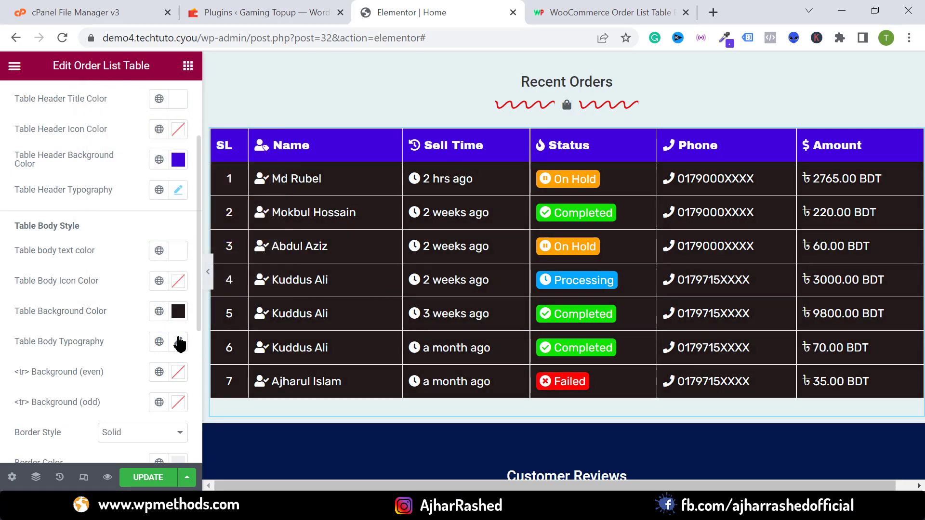
Give the table borders width 7 on all sides in bright red.
scroll(175, 379, down, 3)
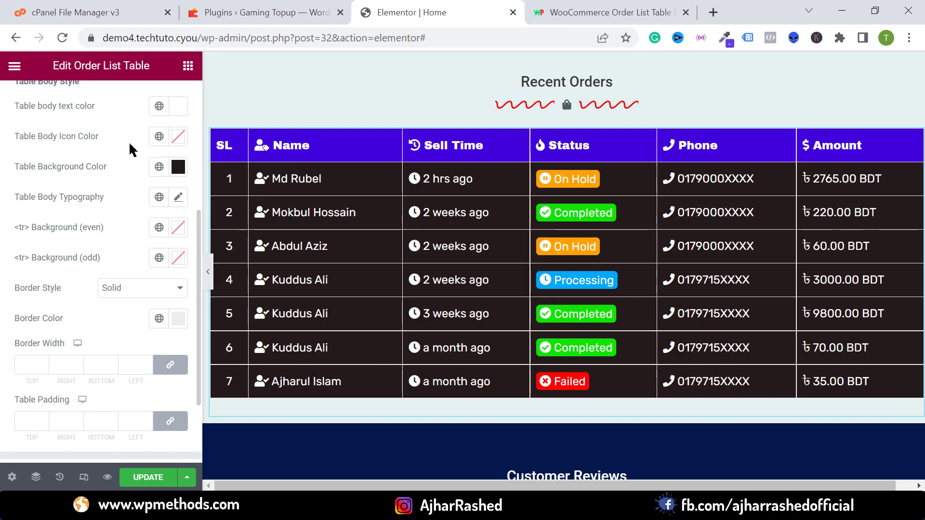
scroll(120, 203, down, 2)
click(43, 253)
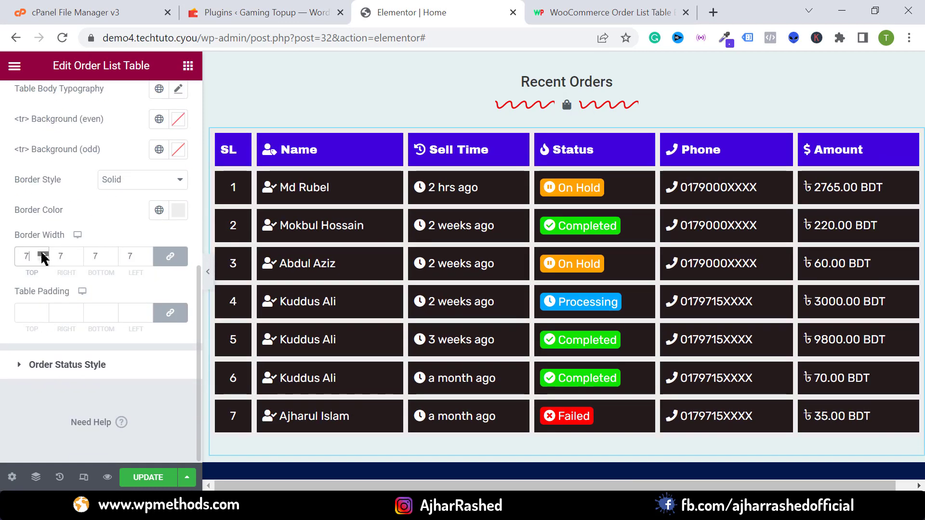
click(178, 211)
click(189, 299)
drag(205, 279, 212, 252)
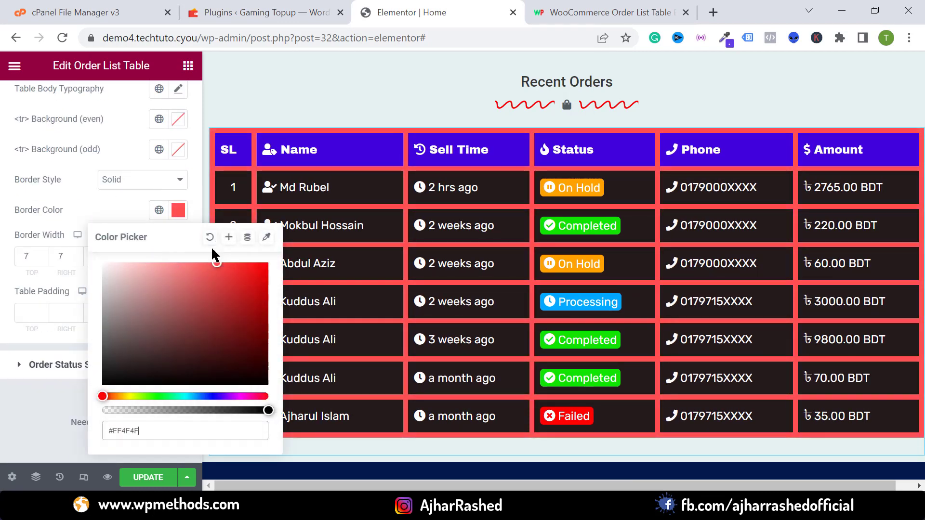
click(114, 369)
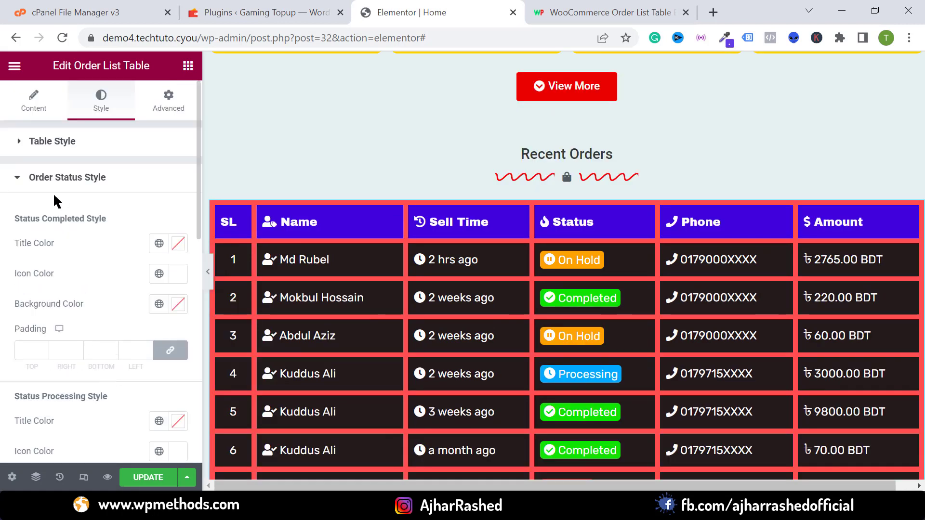
Change the Status On Hold badge background from orange to teal.
scroll(510, 313, down, 2)
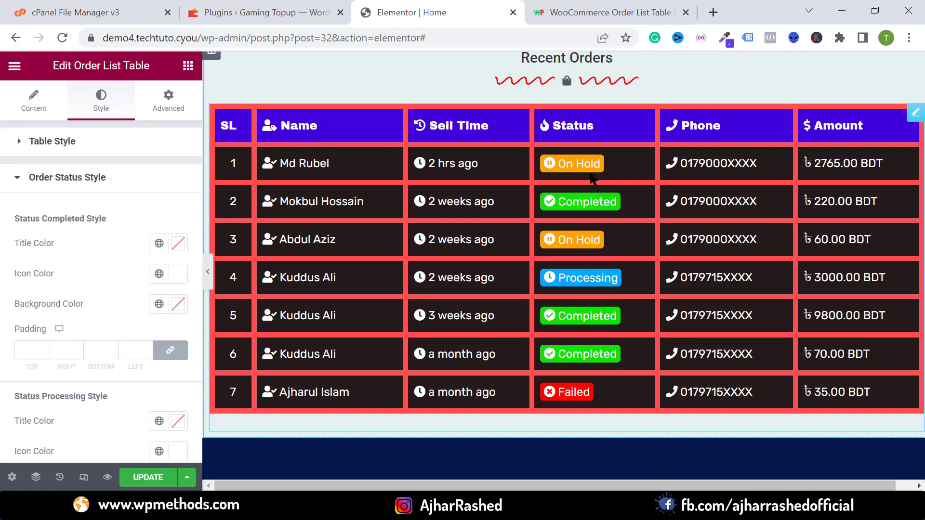
scroll(41, 189, down, 1)
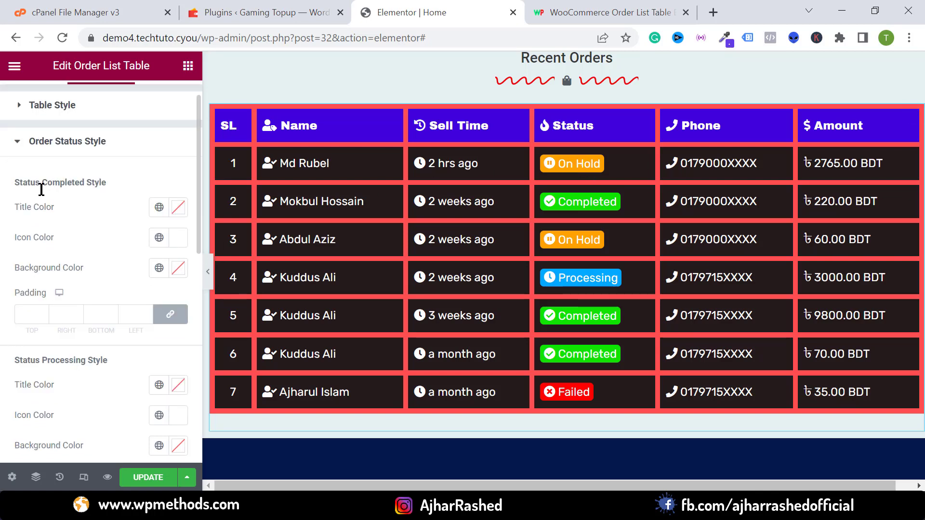
scroll(22, 249, down, 6)
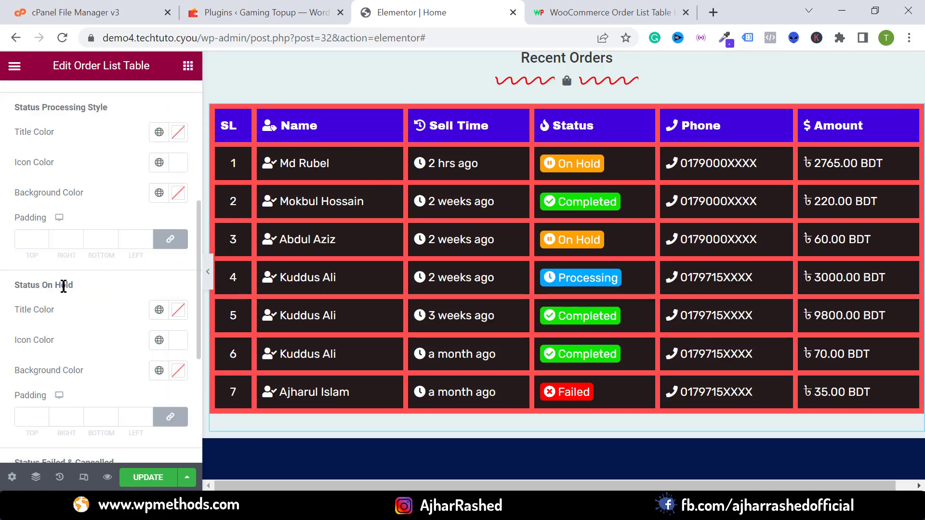
scroll(95, 297, down, 3)
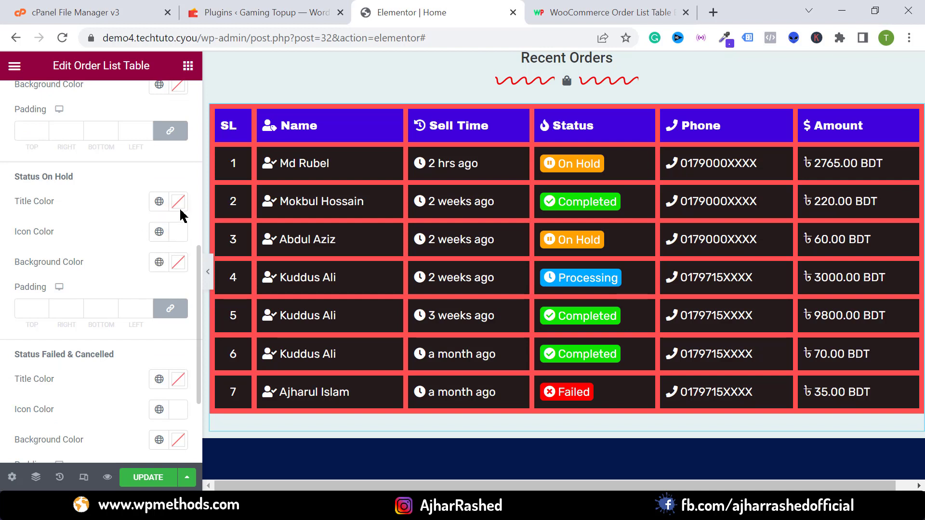
click(178, 264)
mouse_move(257, 253)
mouse_down()
mouse_move(351, 207)
mouse_move(318, 237)
mouse_move(244, 276)
mouse_move(261, 178)
mouse_move(212, 173)
mouse_up()
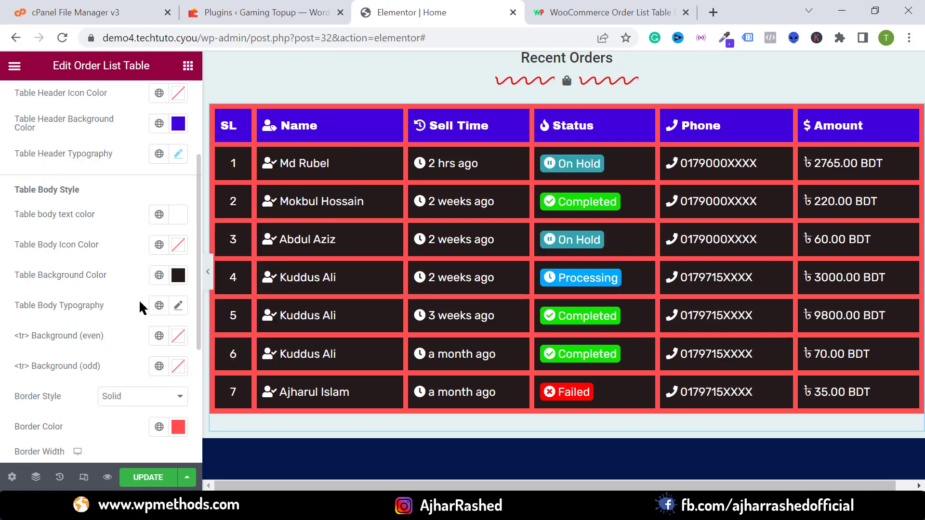
scroll(141, 303, down, 3)
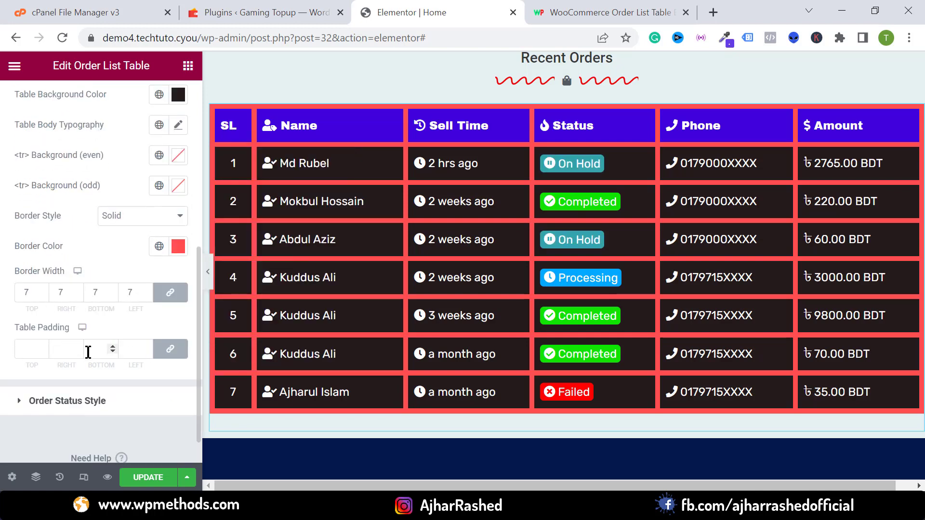
Set the table padding to 21 on all sides and update the page.
click(28, 348)
drag(41, 349, 41, 349)
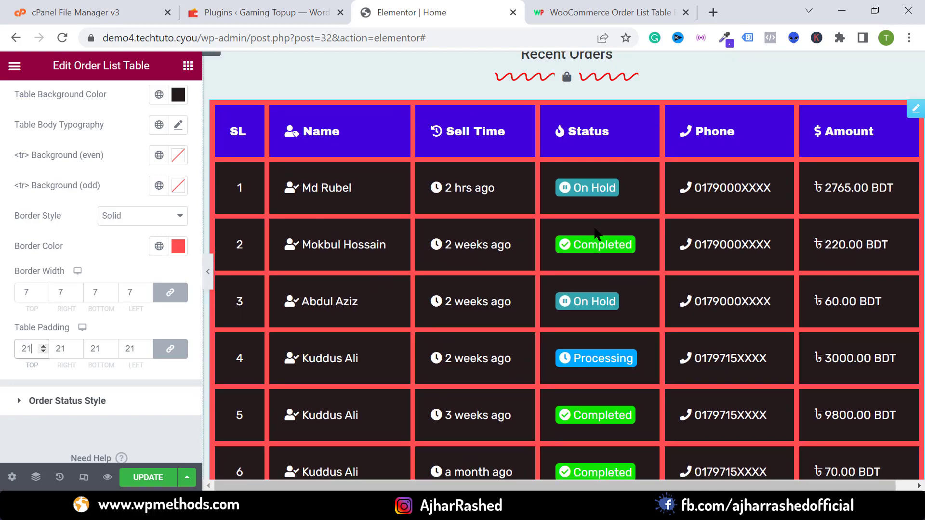
scroll(595, 231, down, 4)
scroll(386, 251, up, 3)
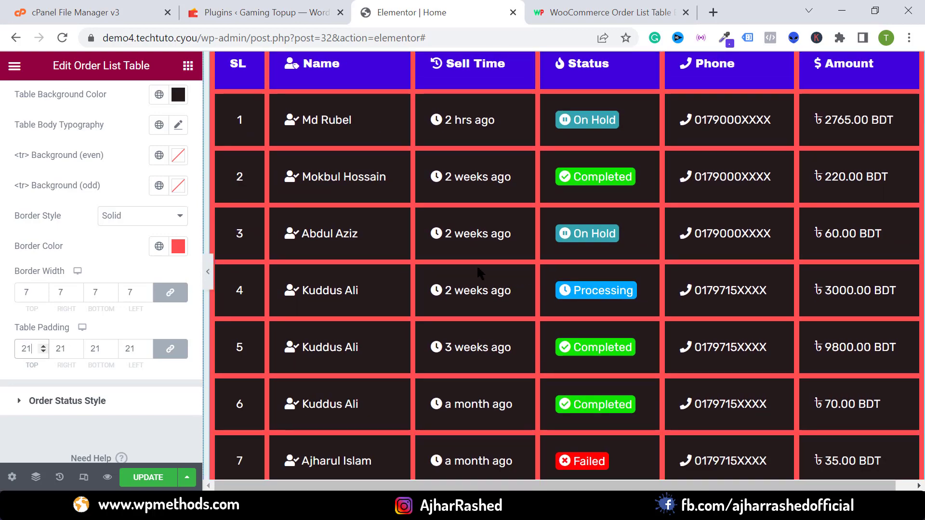
scroll(477, 268, up, 3)
scroll(433, 271, down, 3)
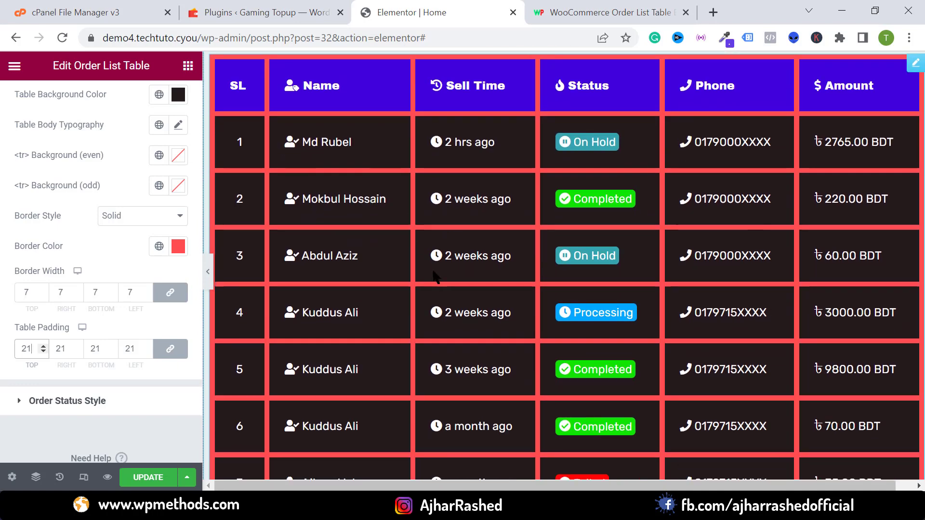
scroll(435, 278, down, 2)
scroll(823, 246, up, 3)
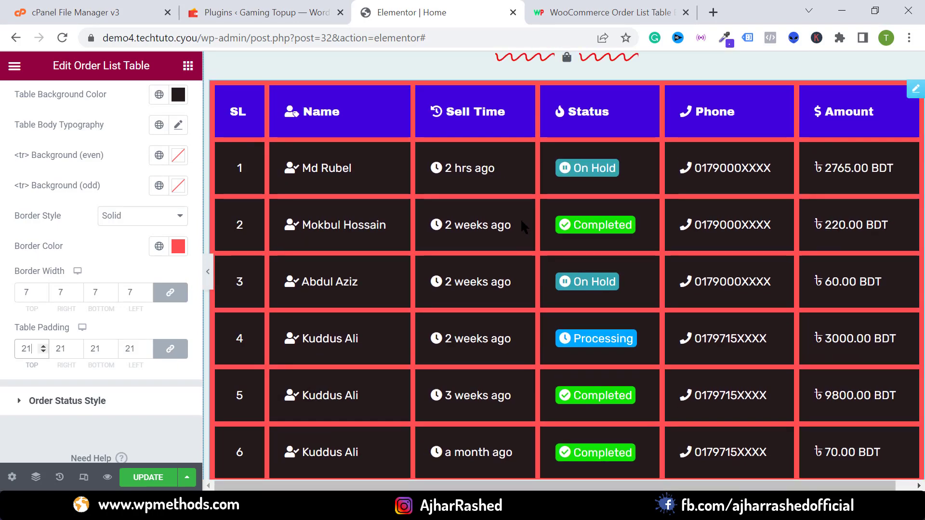
scroll(526, 221, up, 2)
scroll(111, 269, up, 6)
click(150, 476)
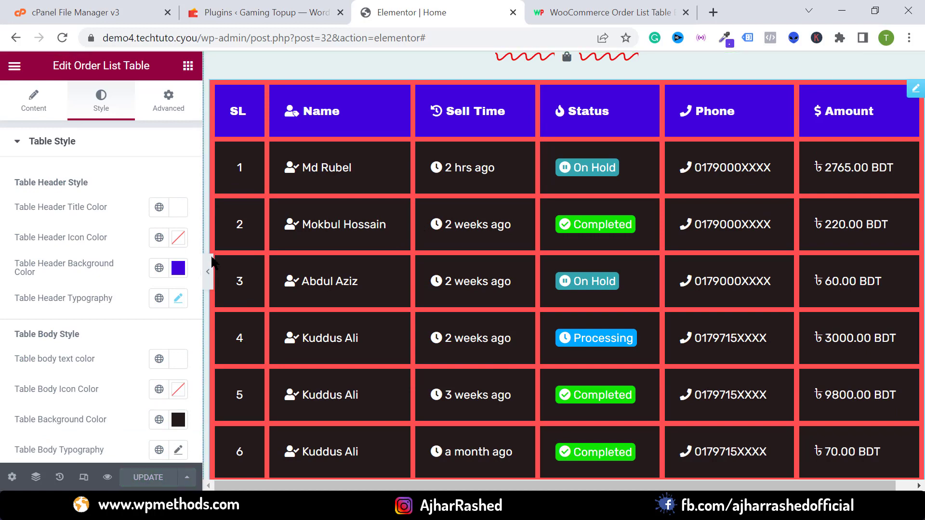
From the plugins tab, open Visit Site in a new tab and switch to it.
click(266, 12)
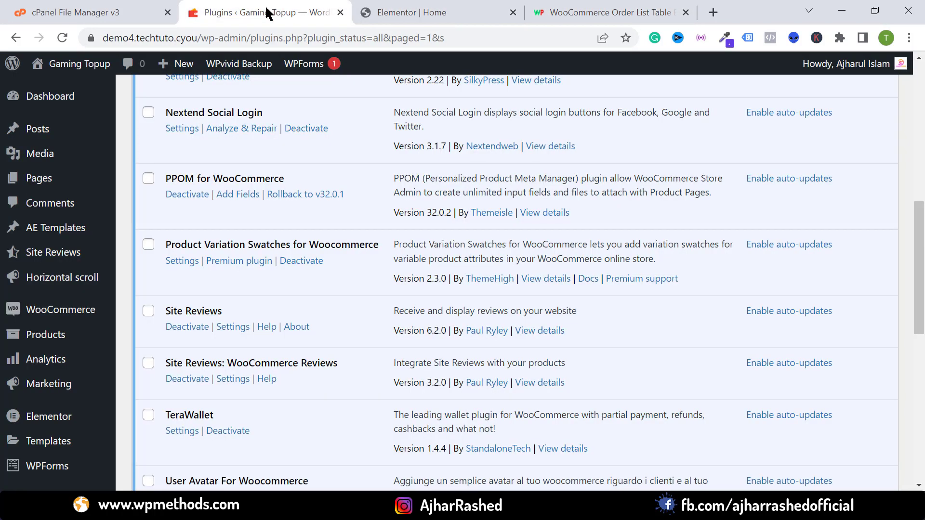
mouse_move(72, 63)
right_click(67, 98)
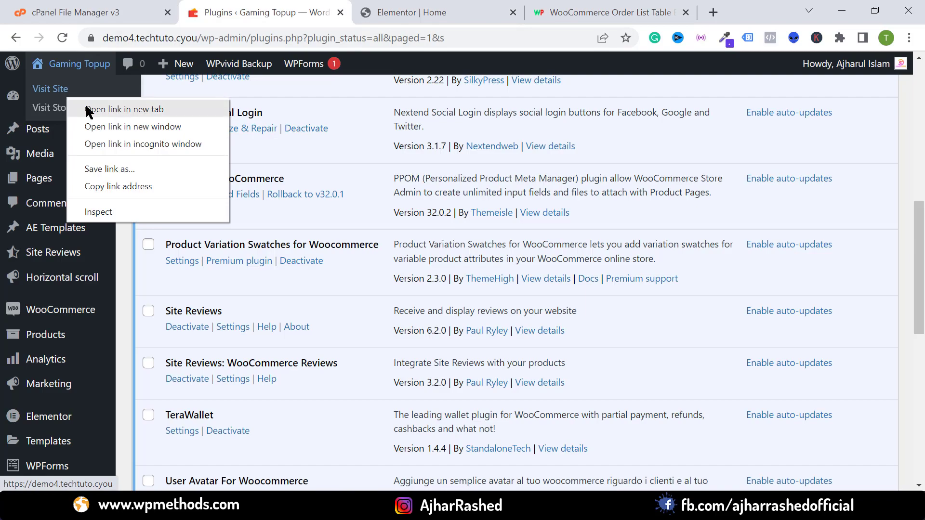
click(103, 108)
click(466, 11)
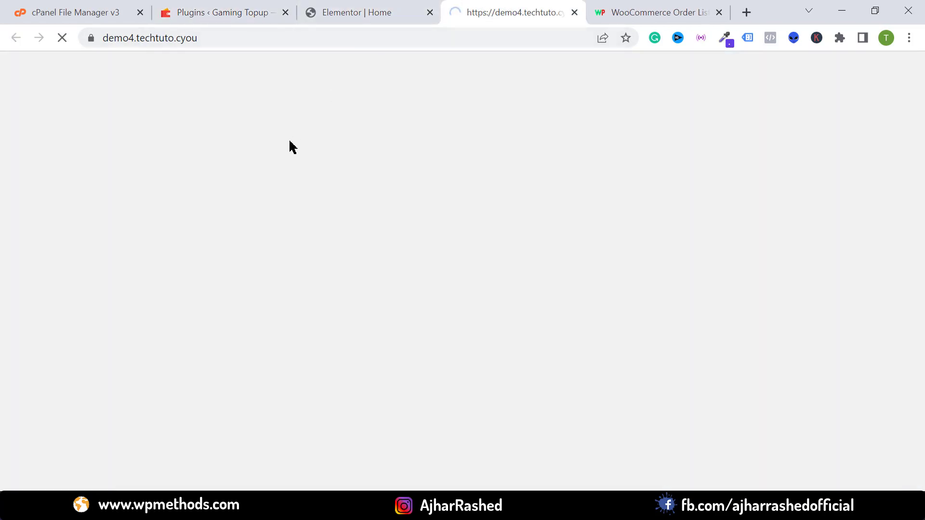
Scroll the live home page to inspect the restyled Recent Orders table.
scroll(502, 247, down, 15)
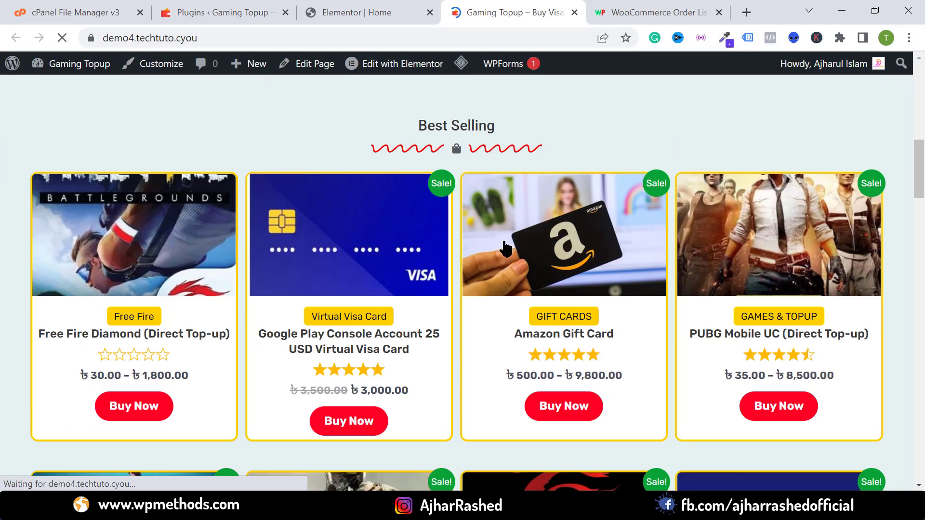
scroll(504, 246, down, 6)
scroll(505, 244, up, 7)
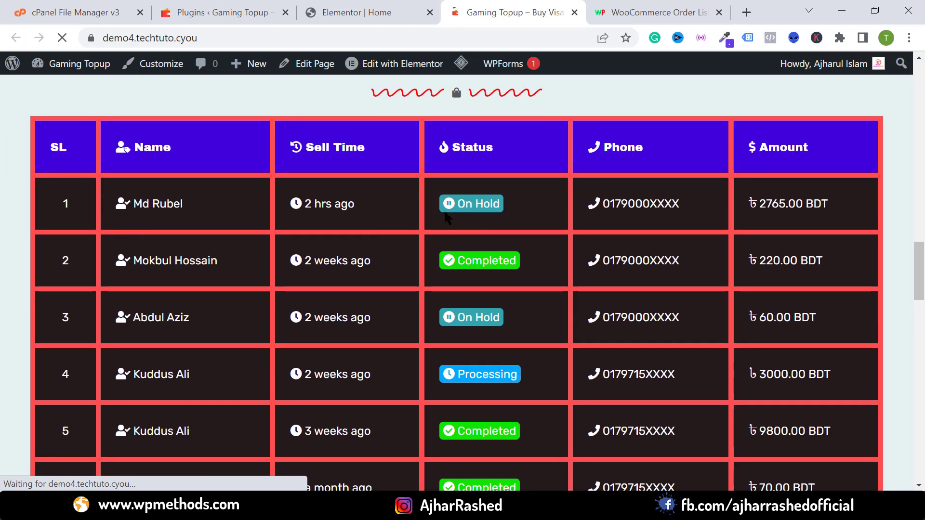
scroll(356, 217, down, 4)
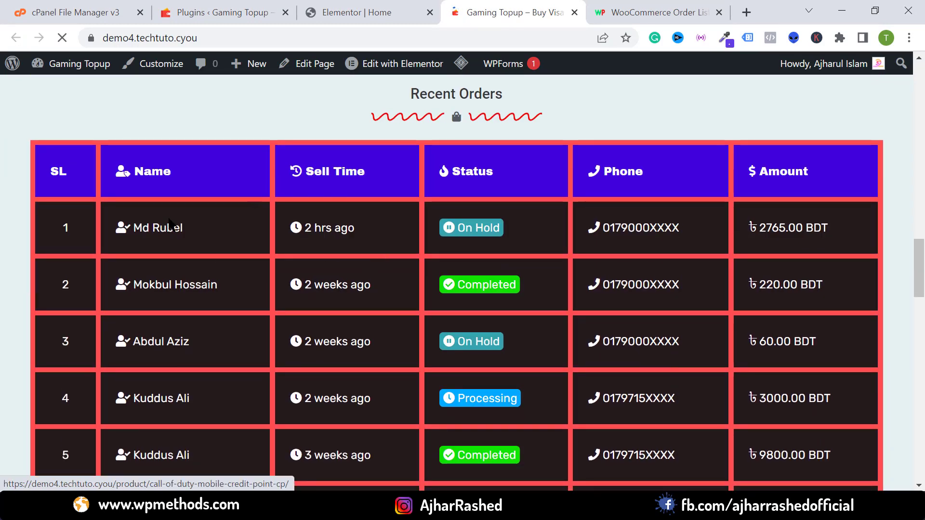
scroll(203, 400, up, 2)
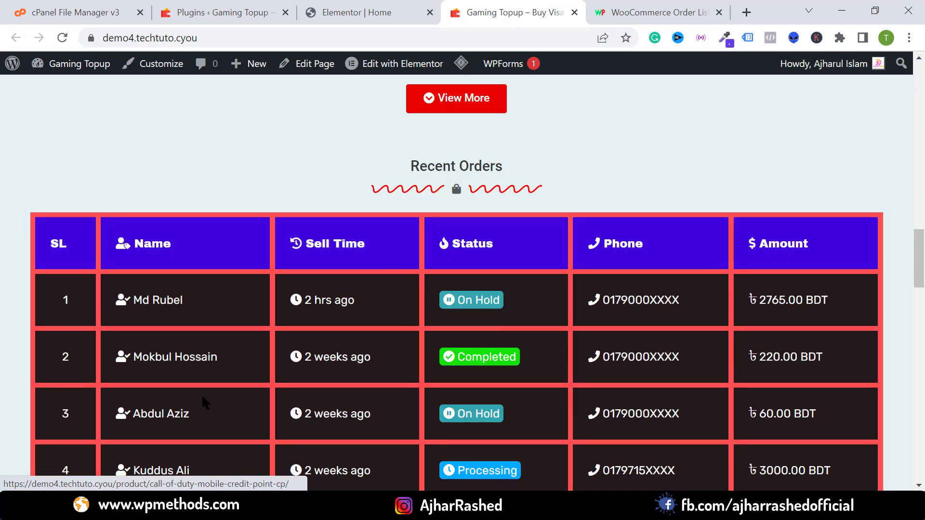